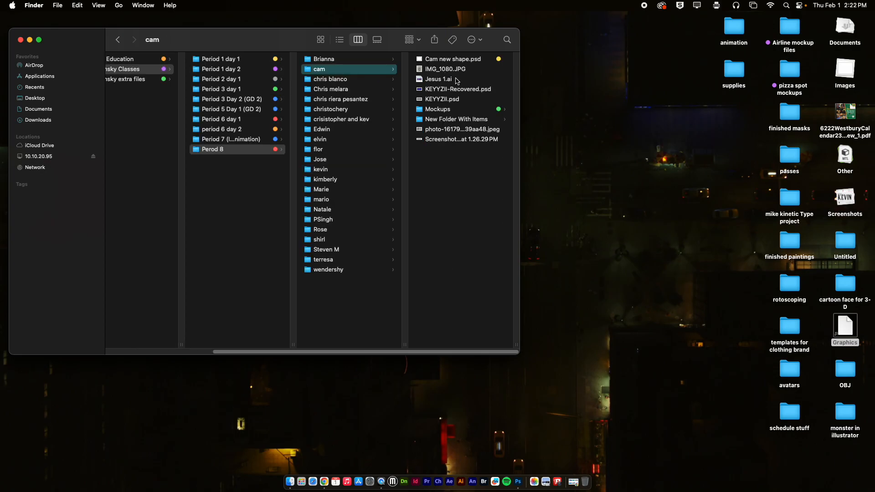
Open the yellow-tagged new shape PSD from the cam folder in Adobe Photoshop 2024 to view the finished example, and close it
left_click(445, 70)
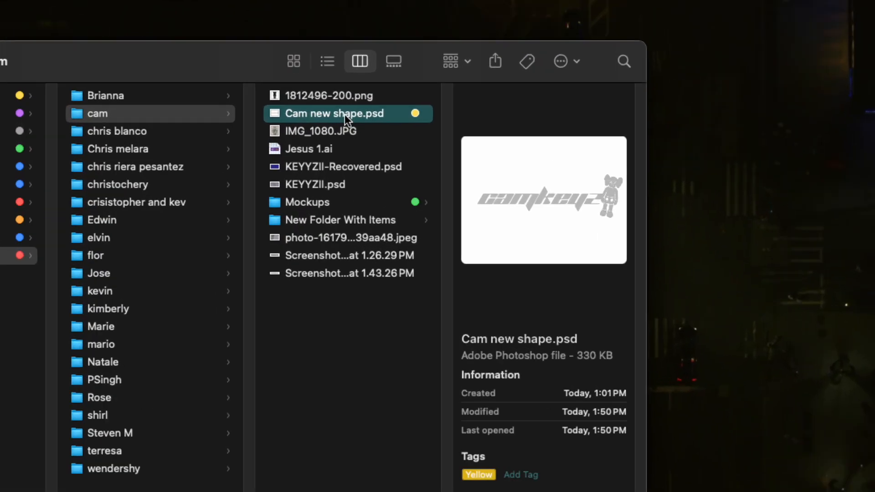
right_click(344, 115)
mouse_move(393, 140)
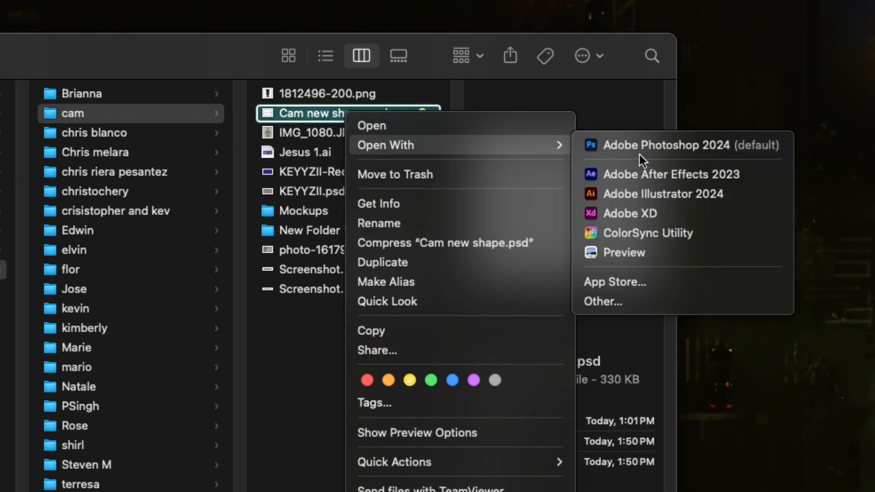
mouse_move(547, 145)
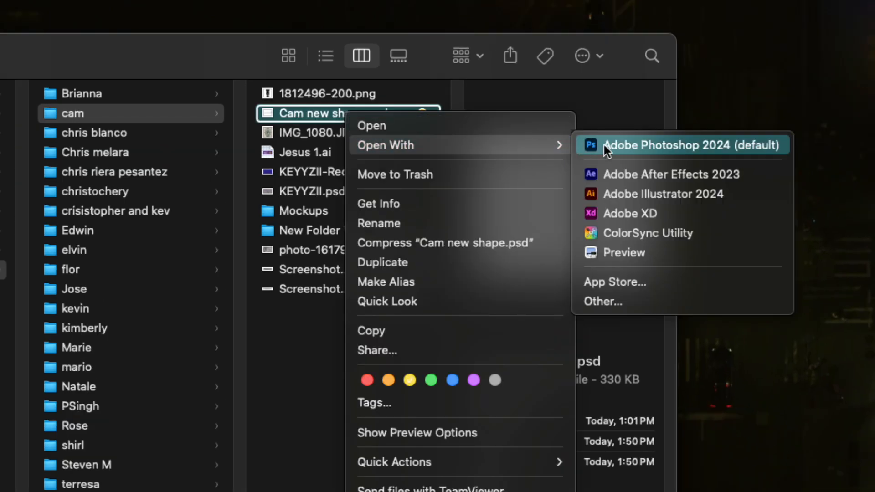
left_click(603, 145)
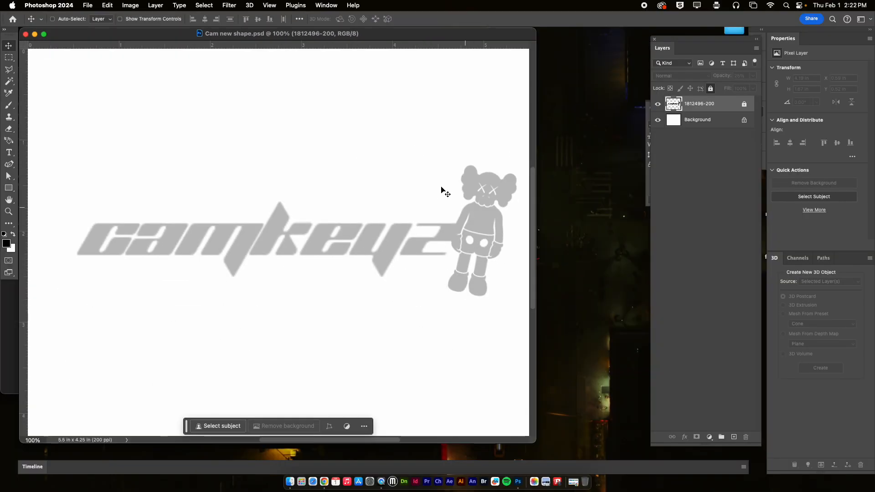
left_click(26, 34)
key("super+q")
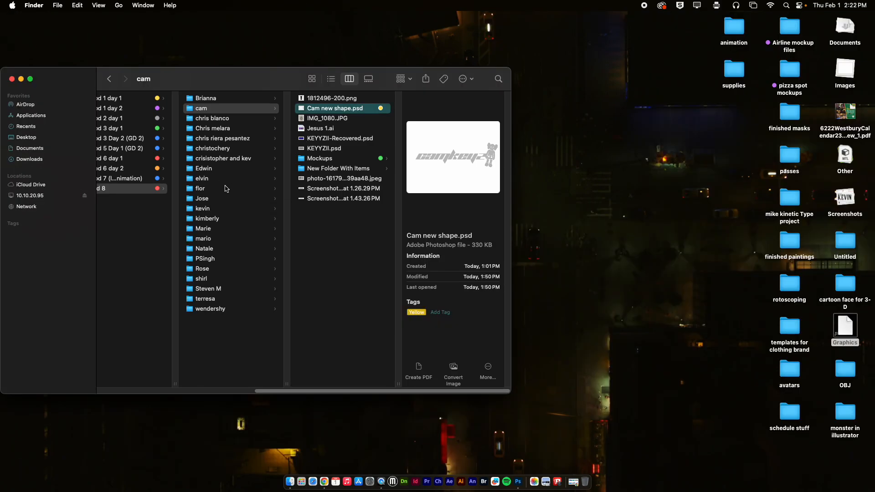
Open the yellow-tagged new shape PSD from the student folder that also contains 2 masks.psd
left_click(237, 189)
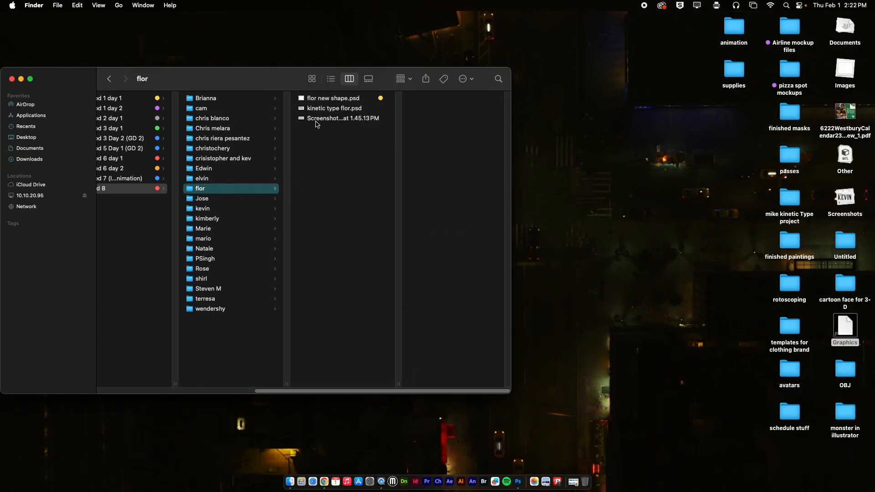
left_click(224, 210)
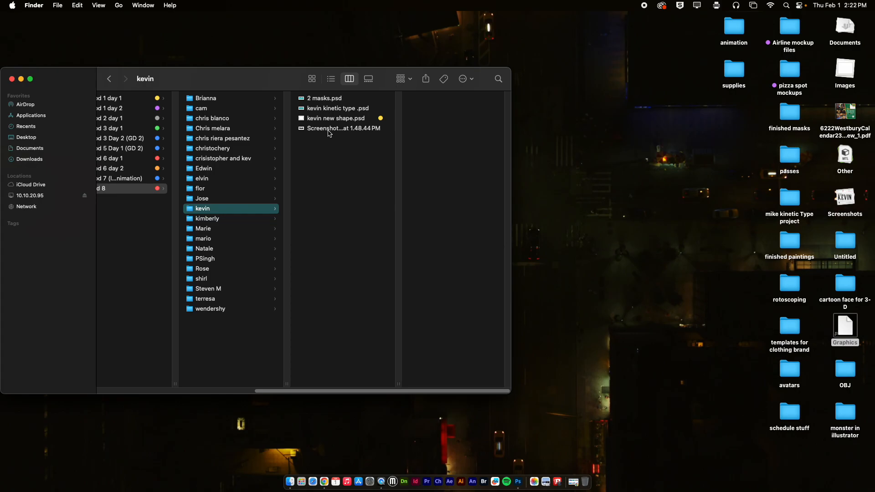
left_click(315, 119)
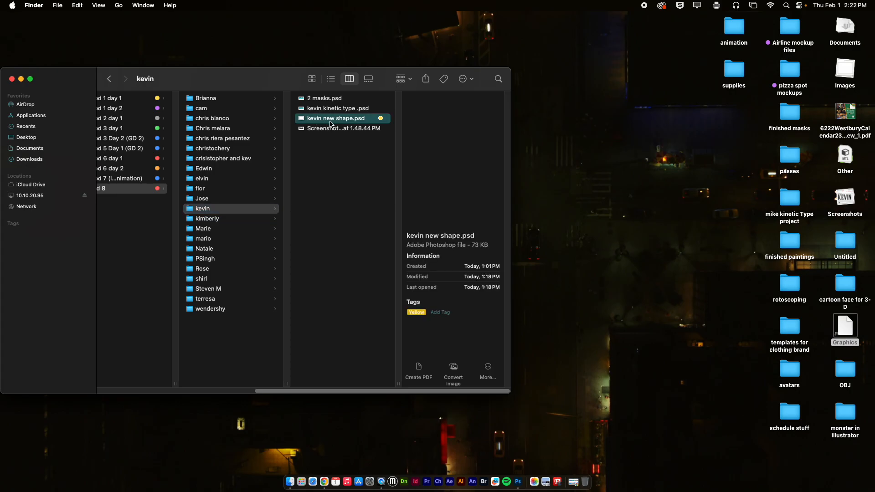
left_click(328, 127)
left_click(333, 119)
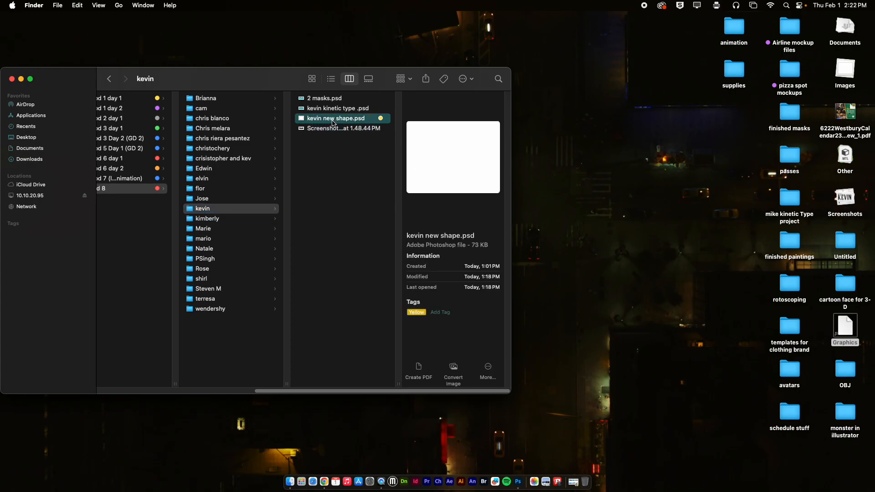
double_click(306, 120)
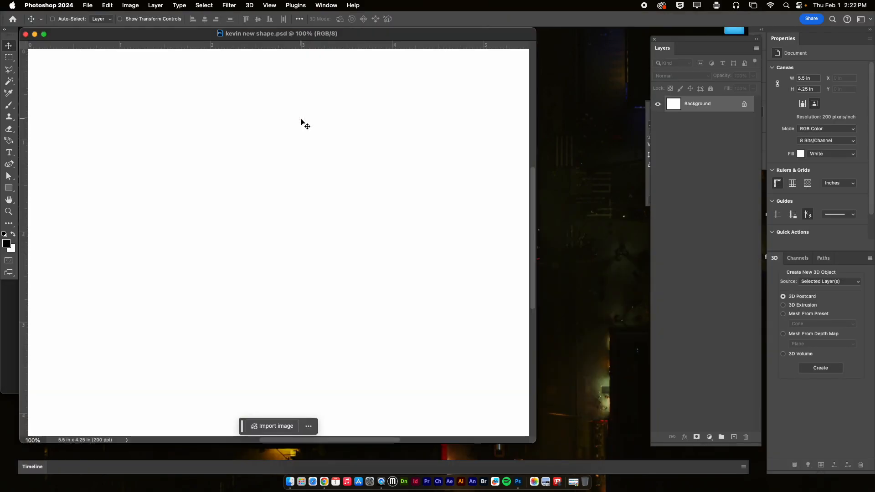
Arrange the blank document and Finder windows so both are accessible, and preview the 1.48.44 PM screenshot of the black lettering
left_click_drag(410, 35, 409, 97)
left_click_drag(285, 76, 542, 69)
left_click(590, 130)
left_click(592, 120)
key("space")
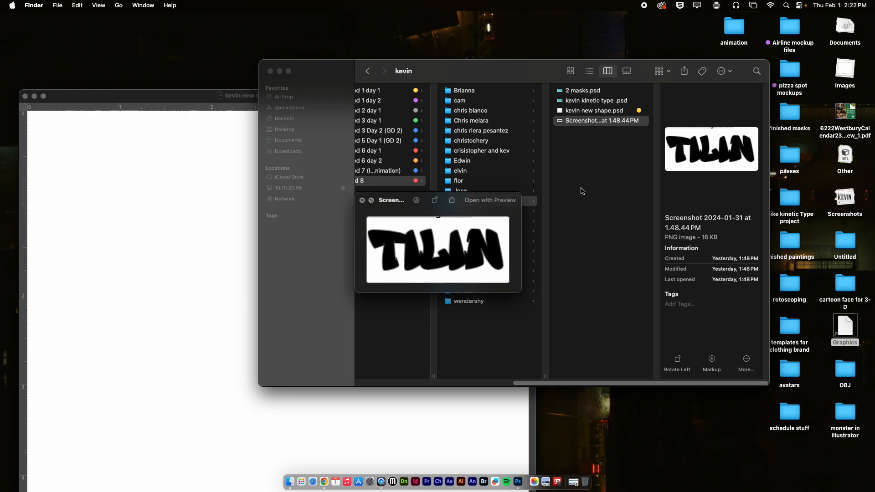
key("space")
Place the 1.48.44 PM lettering screenshot into the blank document at 100% size
left_click_drag(592, 121, 220, 247)
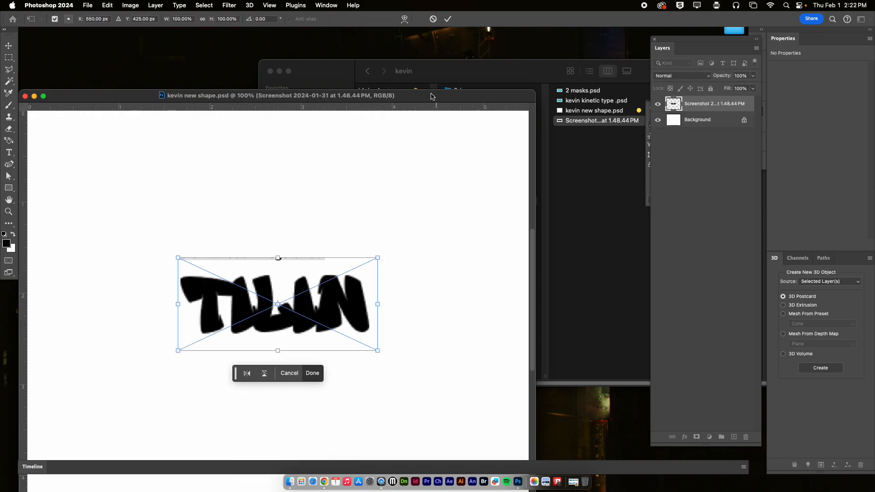
left_click(447, 19)
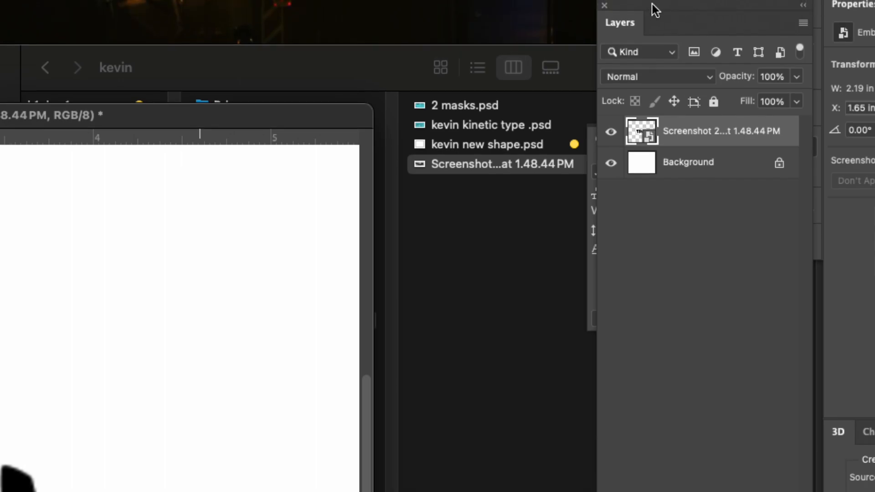
Close the Layers panel and show it again, and delete the placed screenshot layer
left_click_drag(652, 4, 454, 64)
left_click(454, 62)
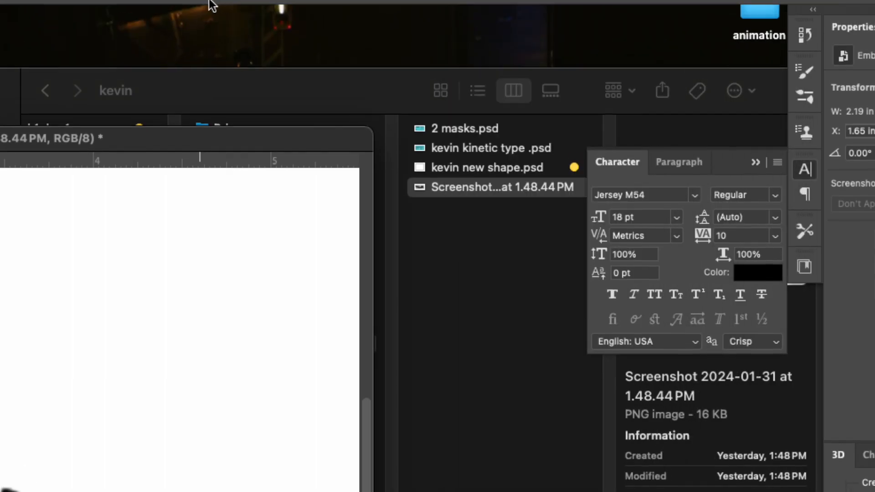
left_click(151, 6)
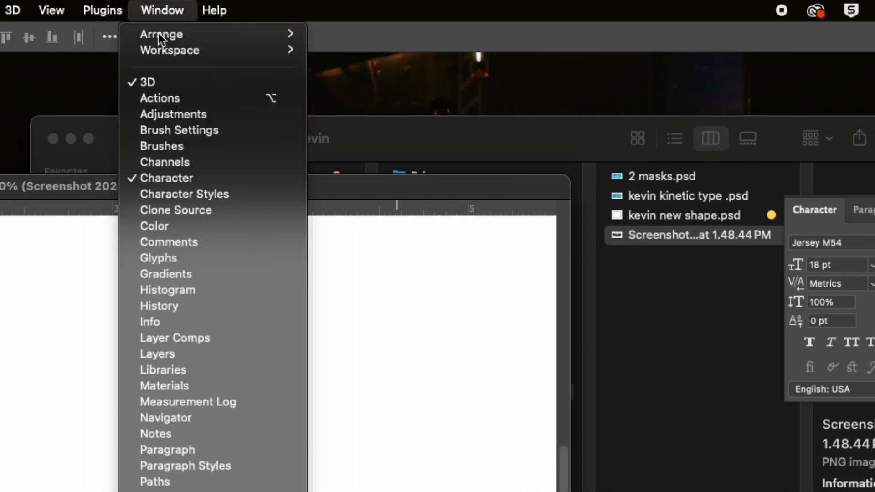
left_click(208, 356)
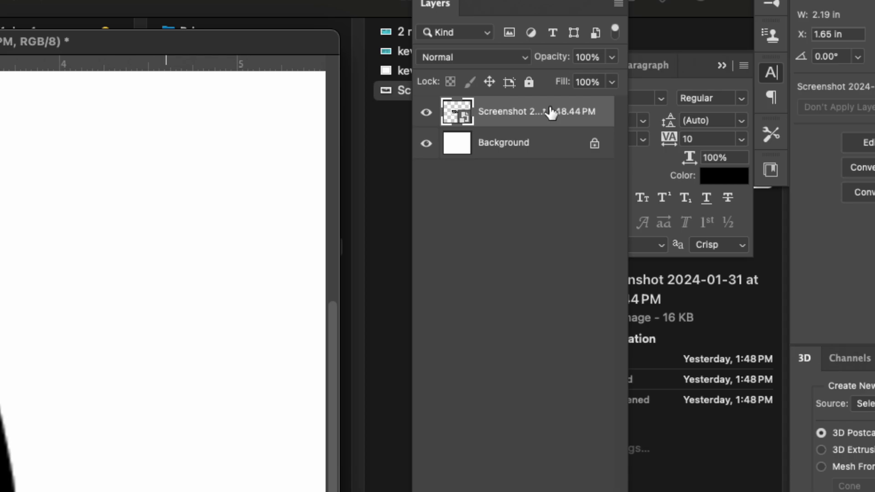
key("Delete")
Place the 1.48.44 PM lettering screenshot from Finder into the document at 100% size and rasterize its layer
left_click(378, 113)
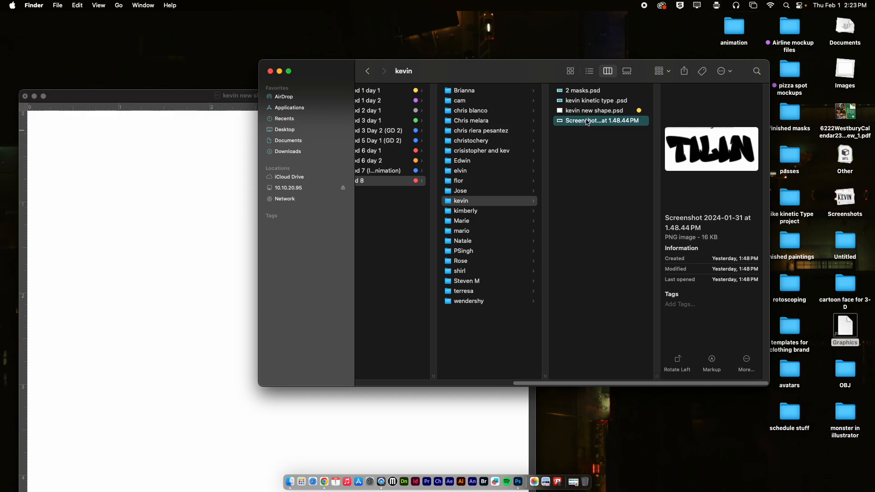
left_click_drag(587, 122, 254, 225)
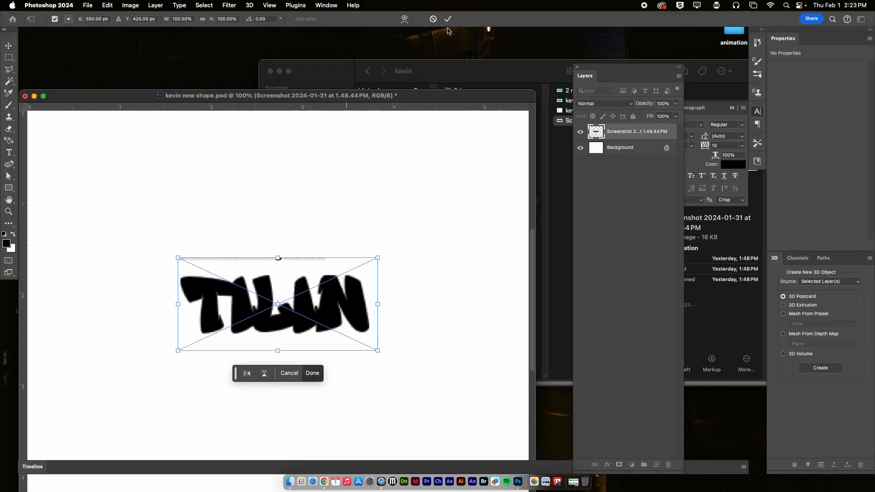
left_click(449, 19)
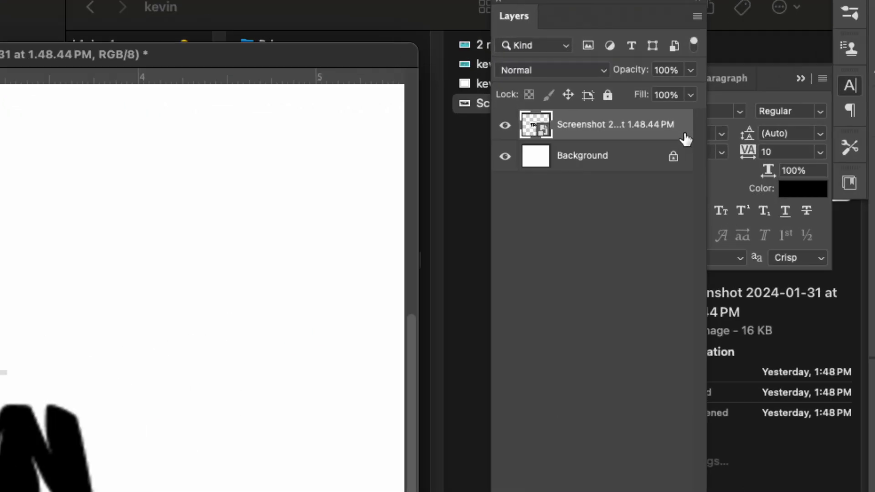
right_click(648, 125)
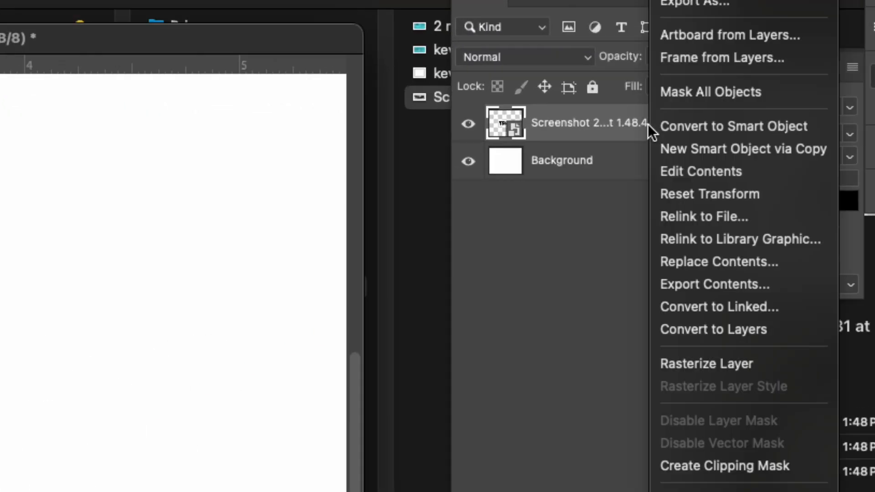
left_click(748, 365)
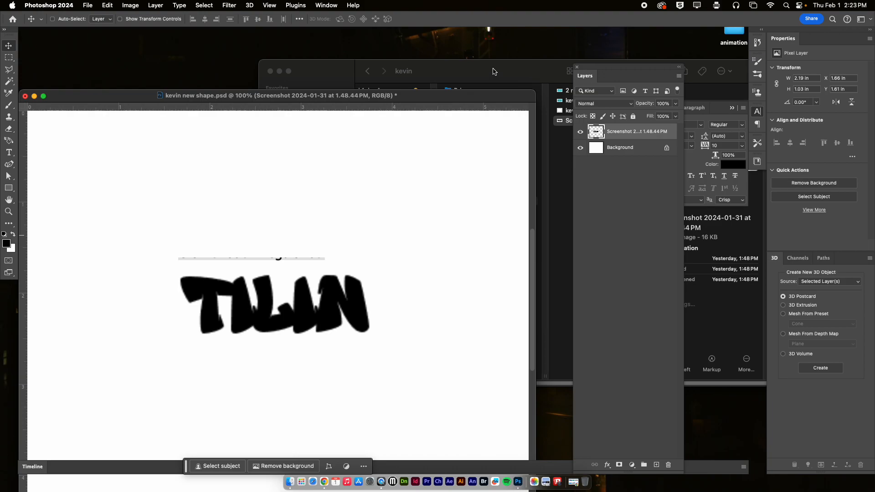
Switch to Google Chrome and search Google Images for "icons flames" in a new tab
left_click(324, 481)
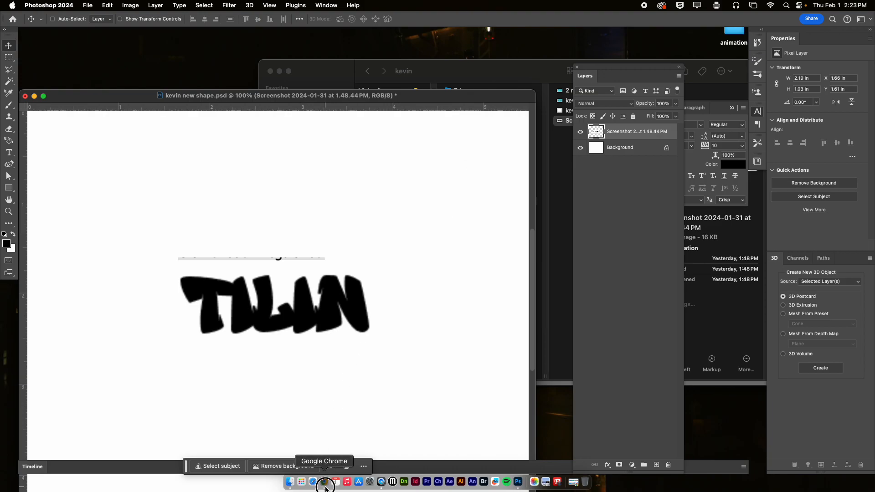
left_click(303, 21)
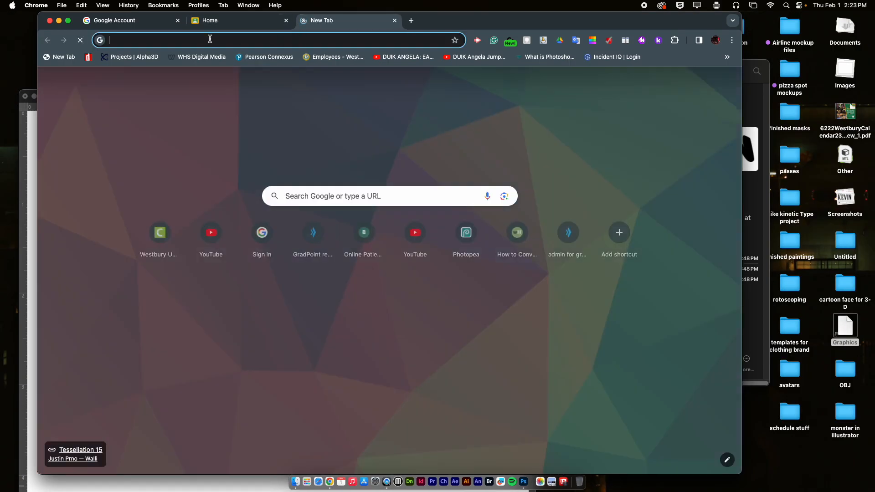
left_click(217, 39)
type("i")
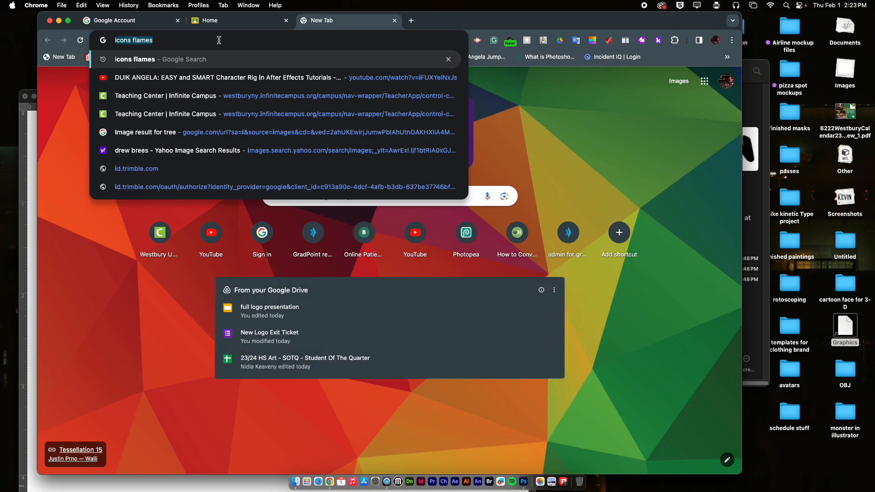
type("co")
key("Return")
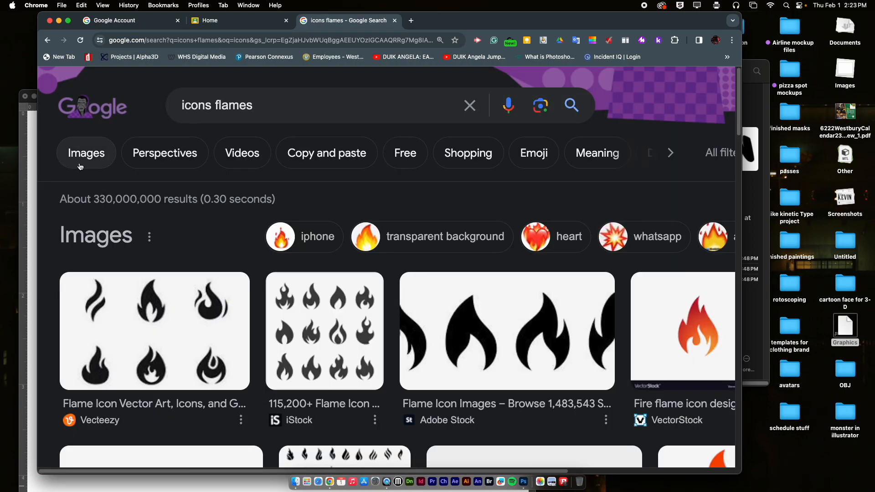
left_click(80, 166)
scroll(468, 312, "down", 2)
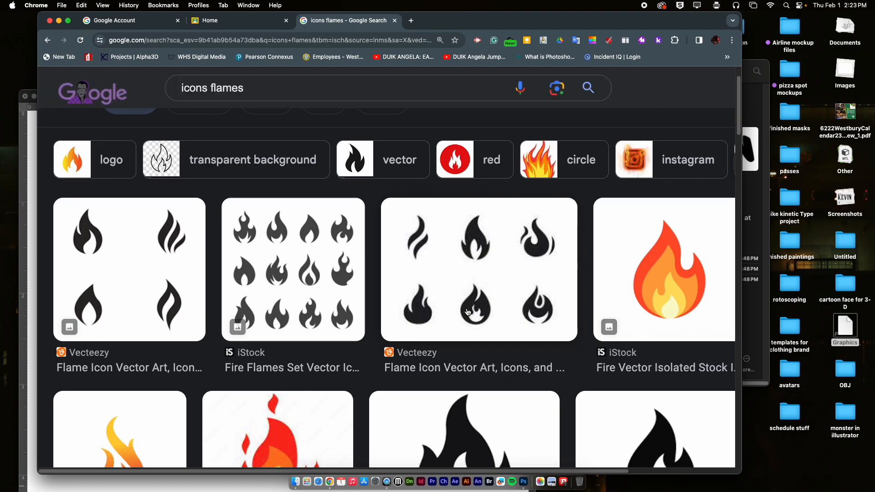
Shorten the image search to "icons" and browse the icon sets
double_click(214, 89)
key("BackSpace")
key("Return")
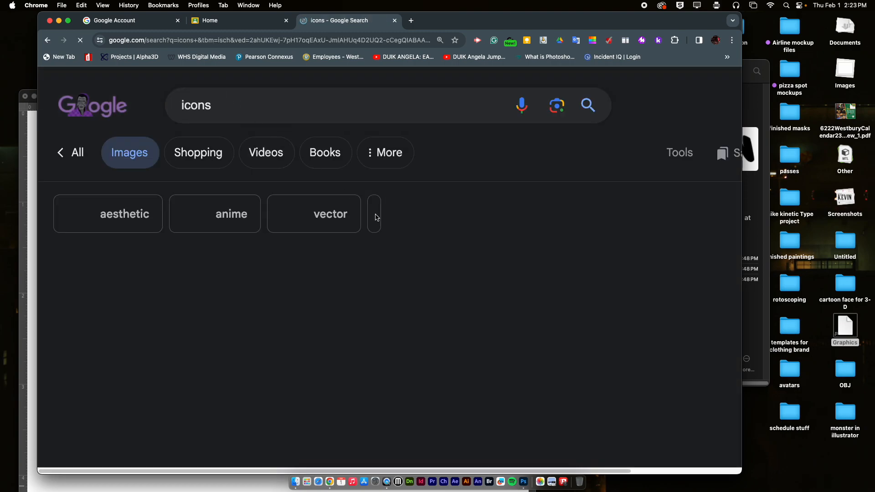
scroll(524, 301, "down", 5)
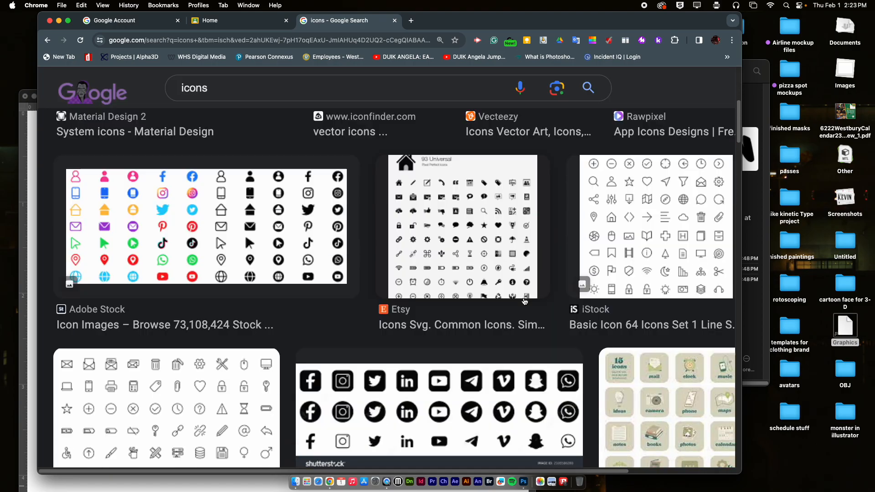
scroll(524, 301, "down", 10)
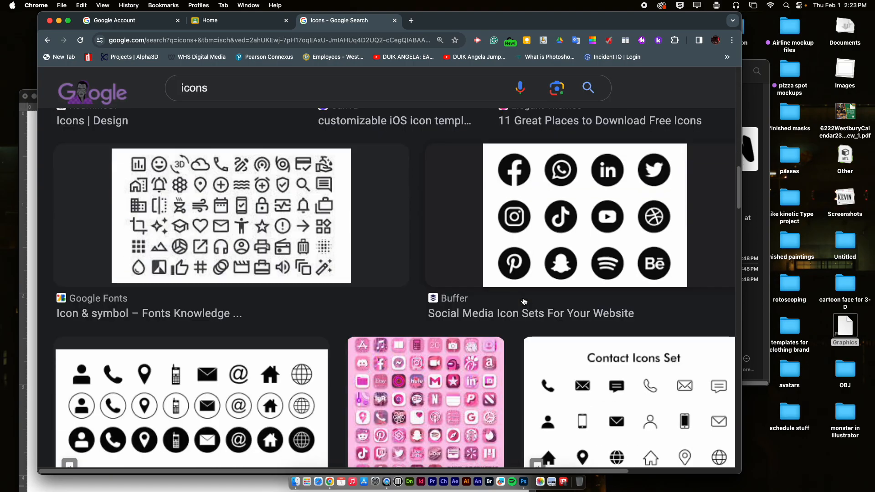
scroll(524, 302, "up", 15)
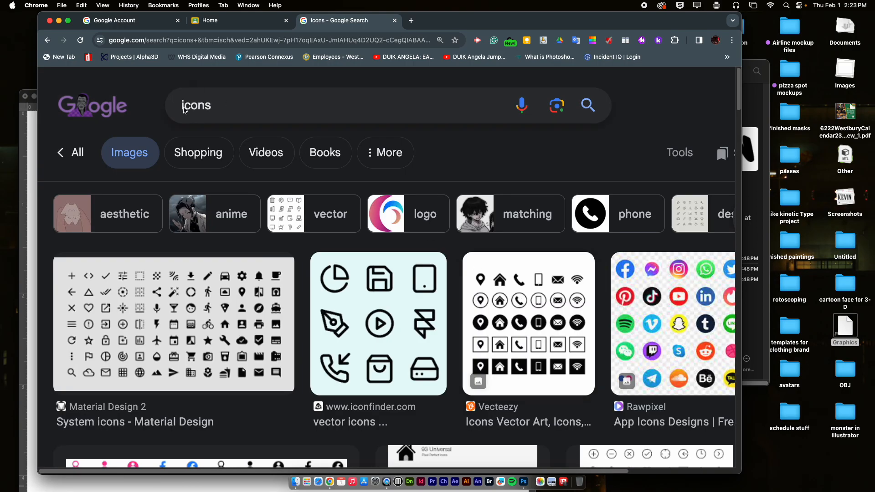
Change the image search to "tree icons" and look through the results
left_click(183, 111)
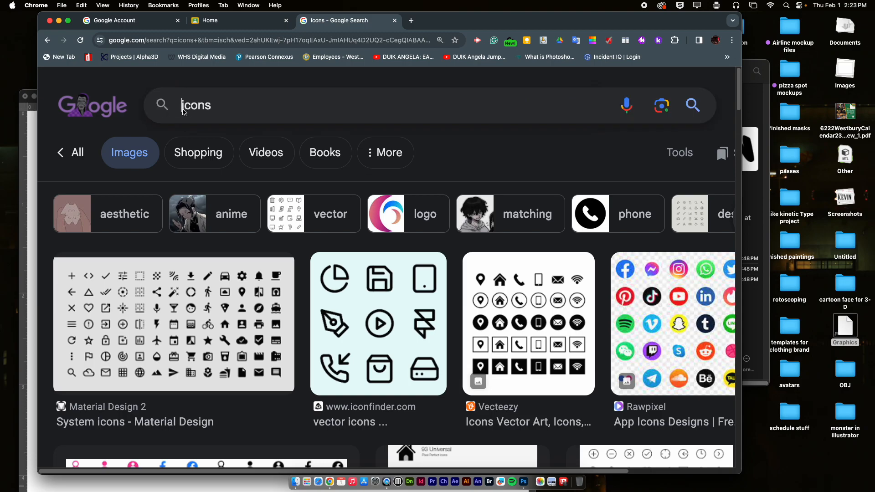
type("tree")
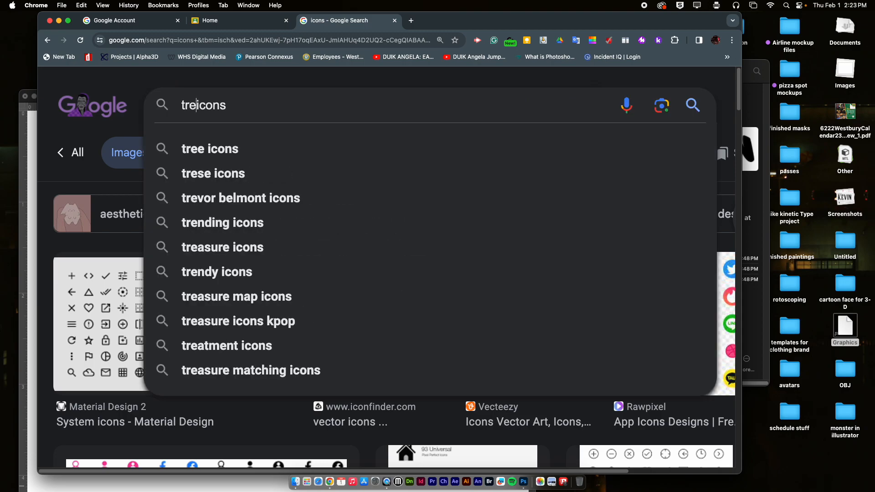
key("Return")
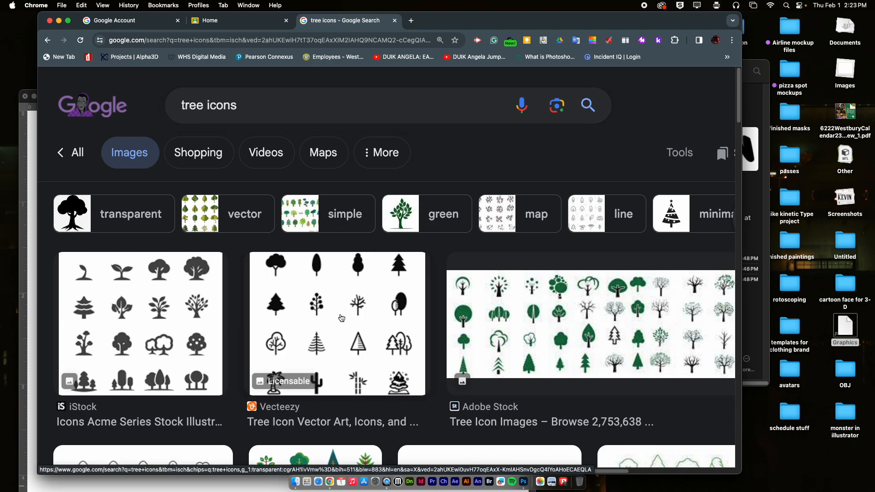
scroll(342, 318, "down", 3)
scroll(343, 304, "up", 2)
scroll(343, 304, "up", 2)
Filter the tree icons to transparent, open the black Freeiconspng tree, and move the browser window to reveal the document behind it
left_click(138, 222)
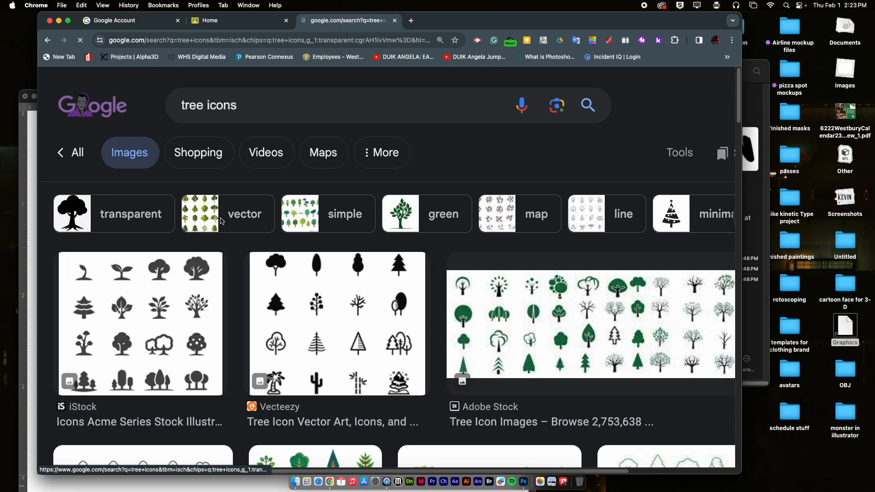
left_click(683, 310)
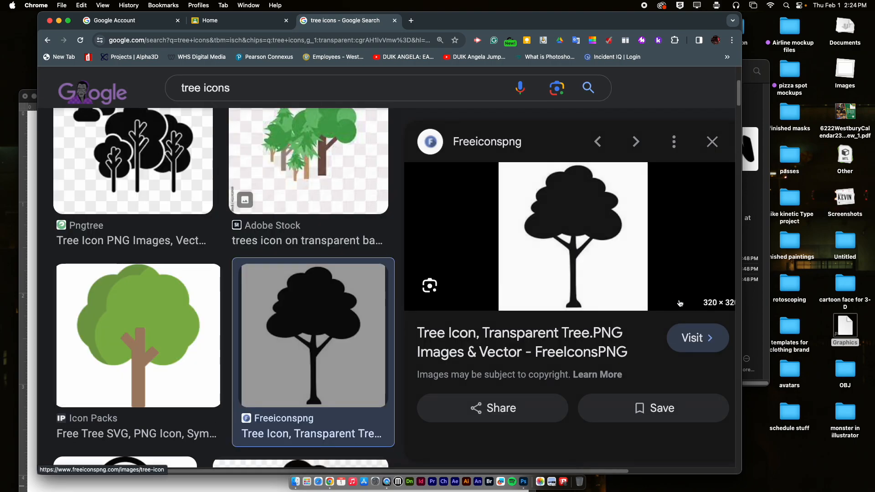
left_click_drag(601, 28, 746, 132)
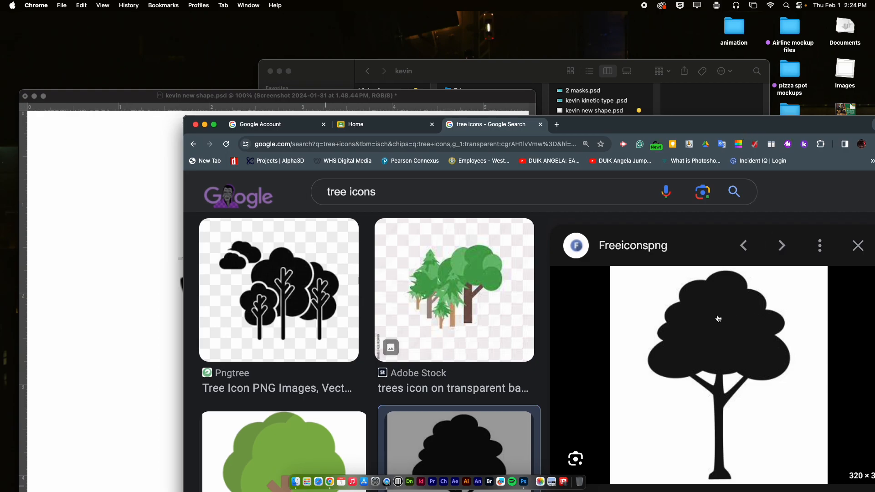
Save the tree image into the student's Finder folder and place tree-icon-png-tree-icon-bw-1.jpg in the open Photoshop document
left_click_drag(722, 318, 623, 99)
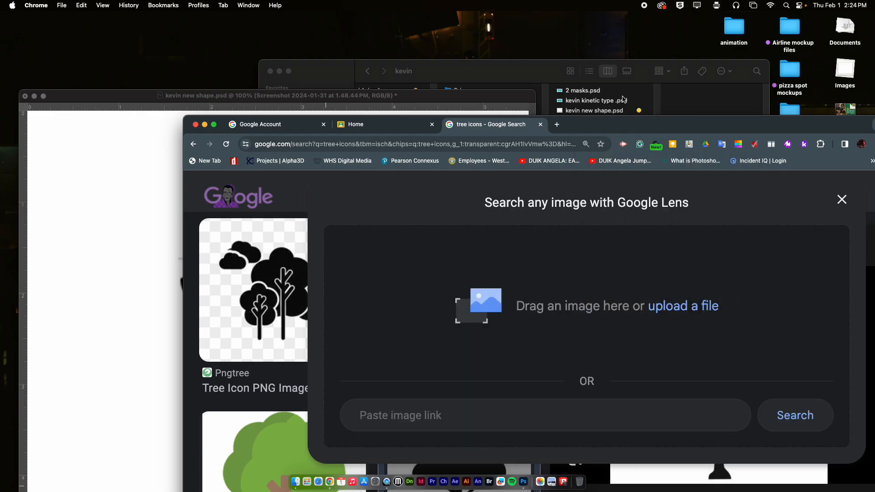
left_click(524, 75)
left_click(592, 131)
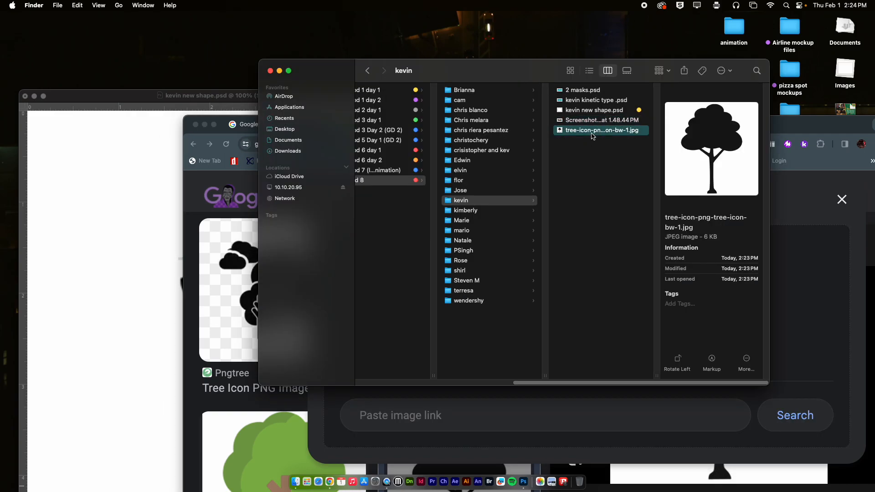
left_click_drag(603, 132, 125, 233)
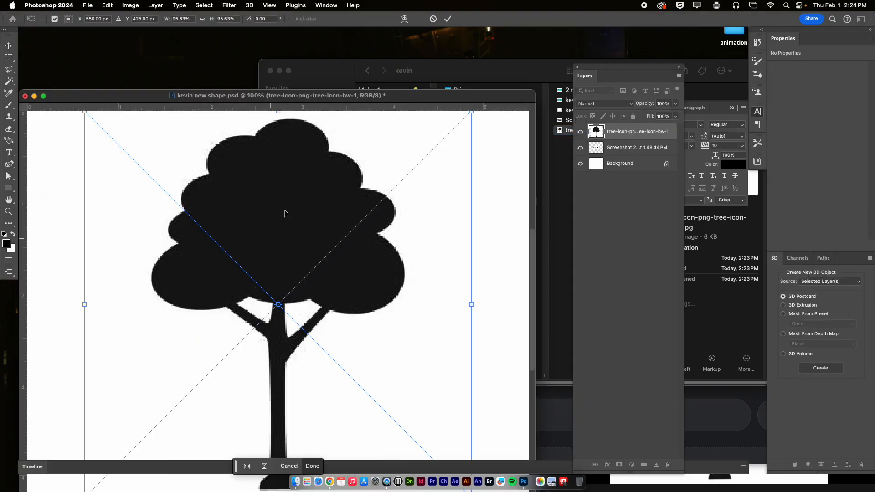
left_click(444, 24)
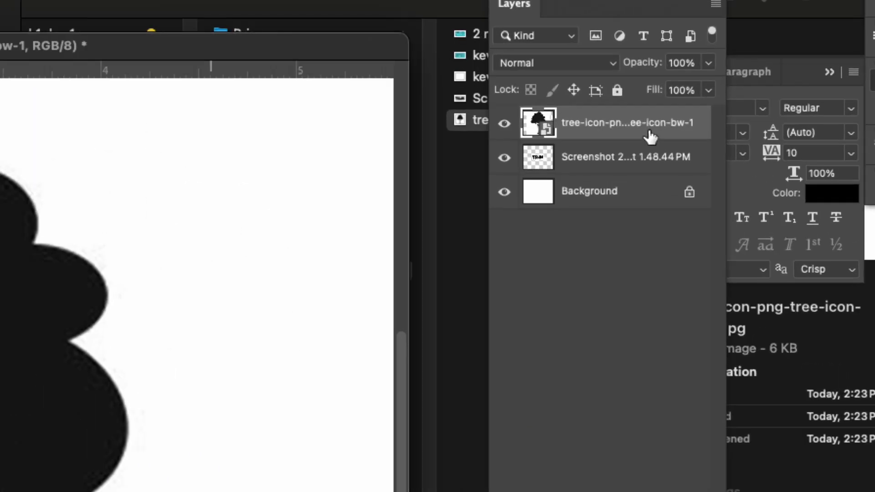
Convert the placed tree smart object to a regular pixel layer without retaining its transforms
right_click(649, 136)
left_click(696, 309)
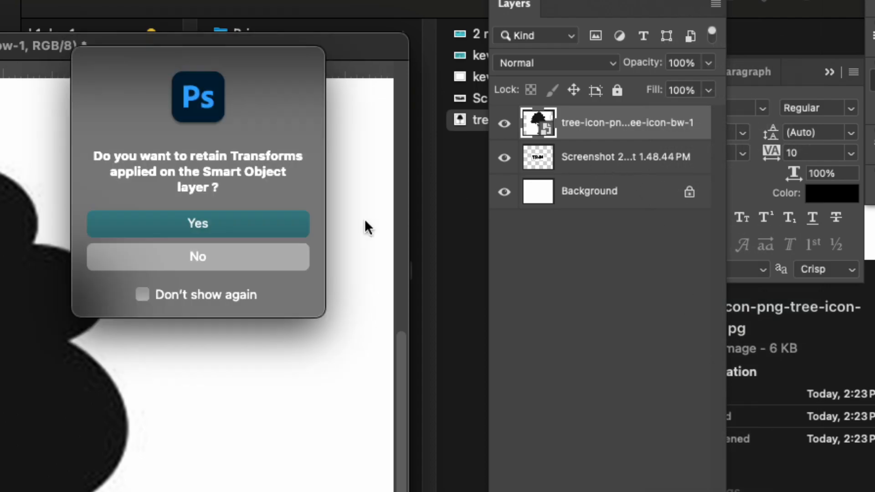
left_click(237, 267)
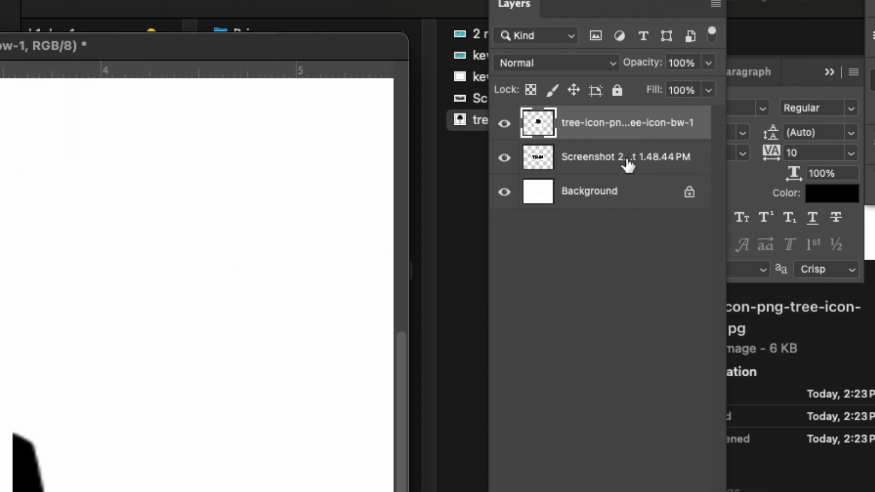
right_click(615, 129)
left_click(570, 232)
left_click(605, 204)
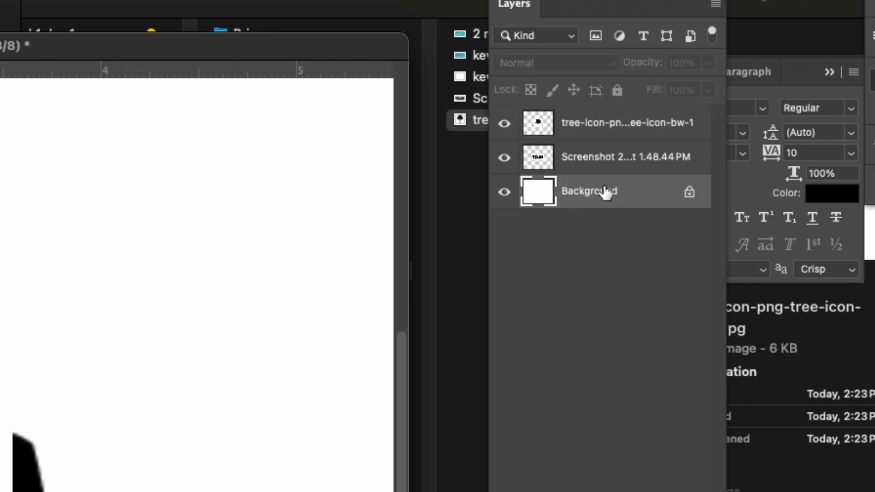
left_click(597, 159)
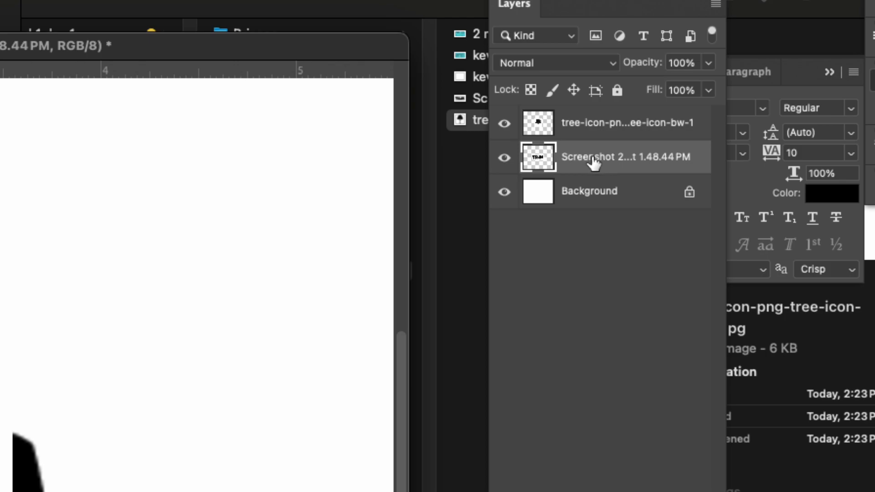
left_click(578, 130)
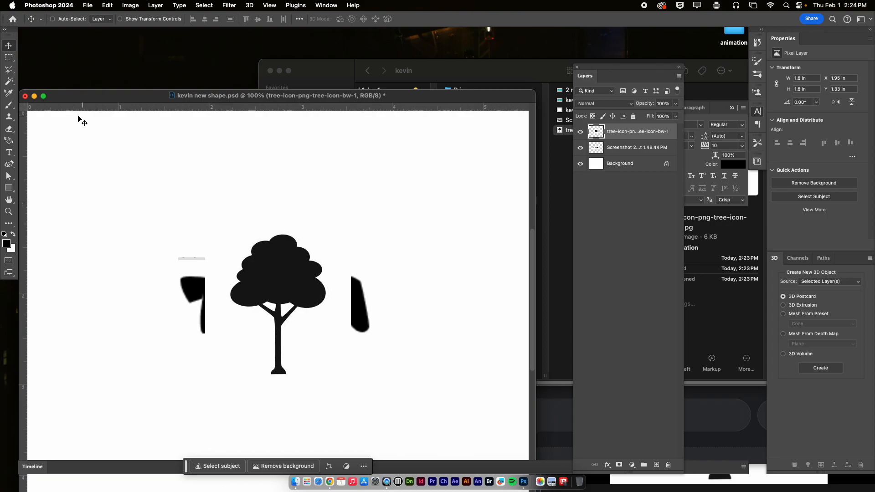
Switch the workspace to Essentials (Default) and turn on the Application Frame
left_click(328, 4)
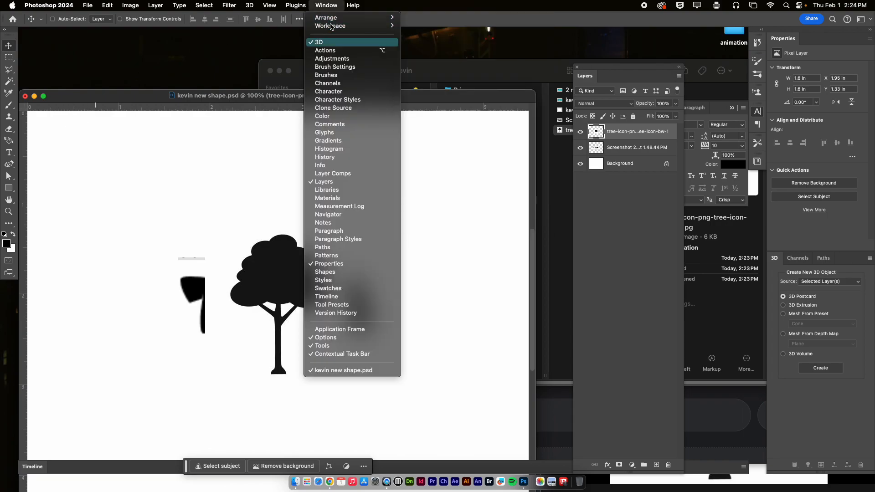
mouse_move(337, 25)
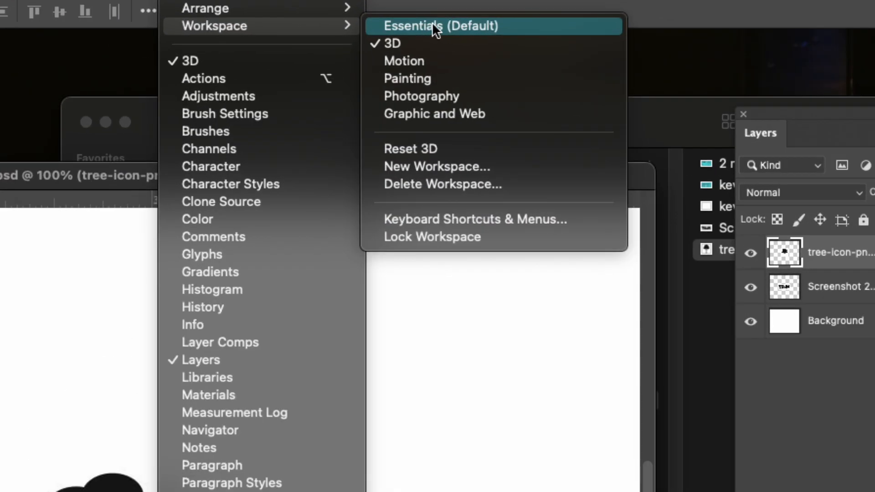
left_click(432, 26)
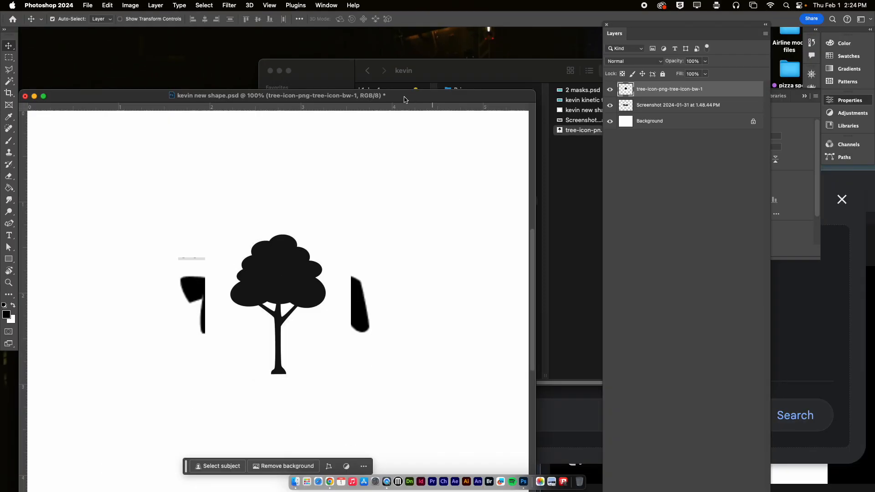
left_click(385, 165)
left_click_drag(409, 93, 437, 45)
left_click(326, 5)
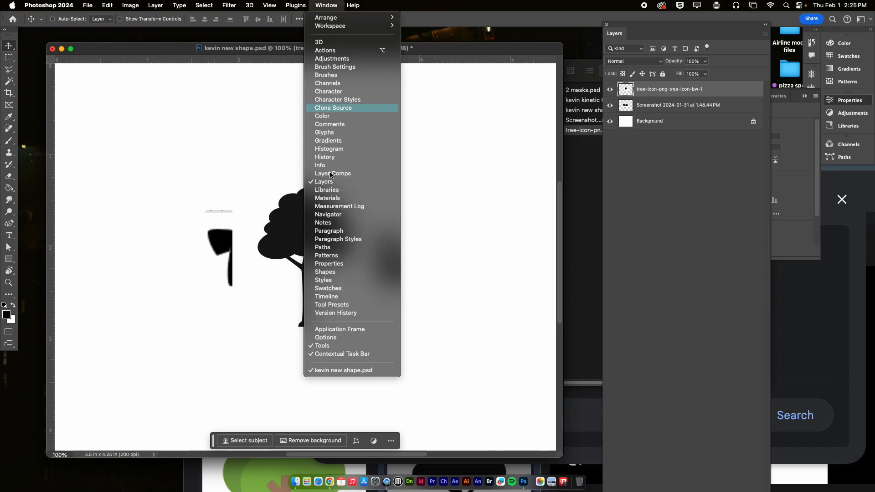
left_click(359, 332)
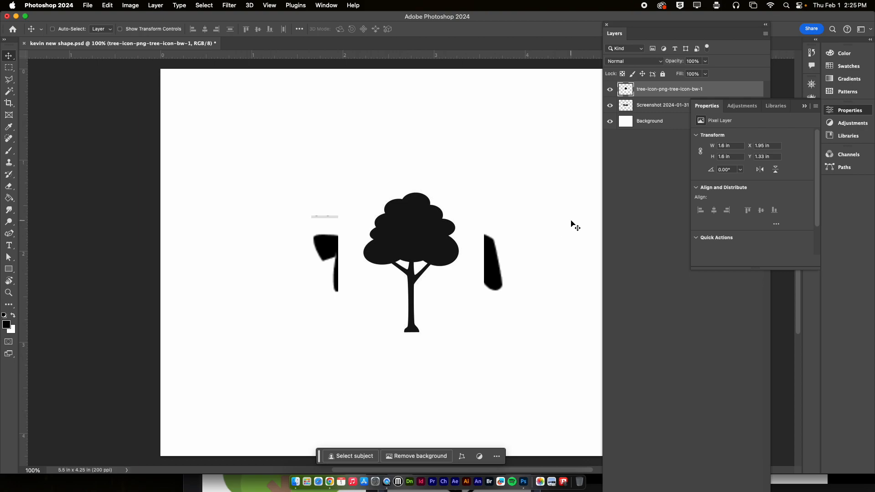
Reset the Essentials workspace, and float the Layers panel over the canvas with a taller height
left_click(327, 6)
mouse_move(343, 26)
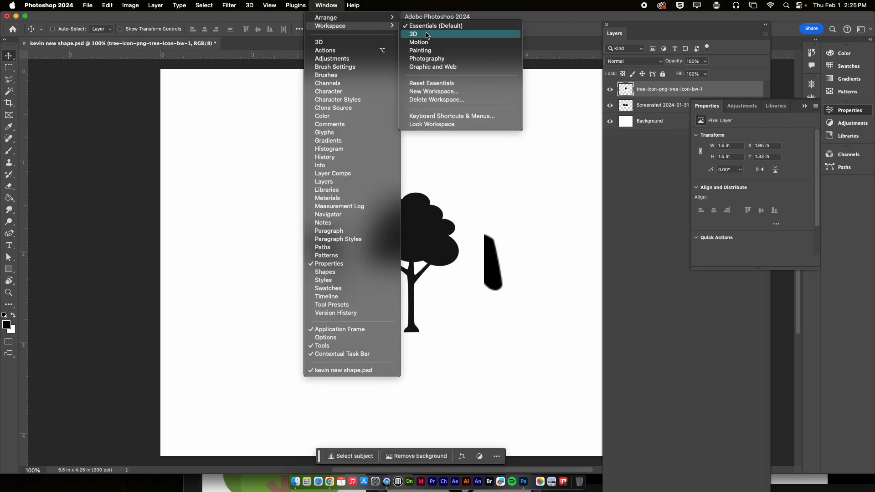
left_click(436, 83)
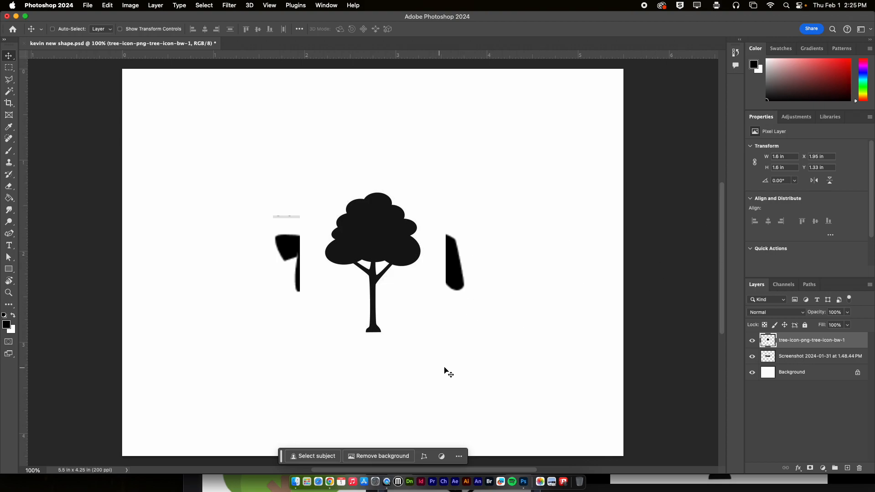
left_click_drag(752, 285, 544, 132)
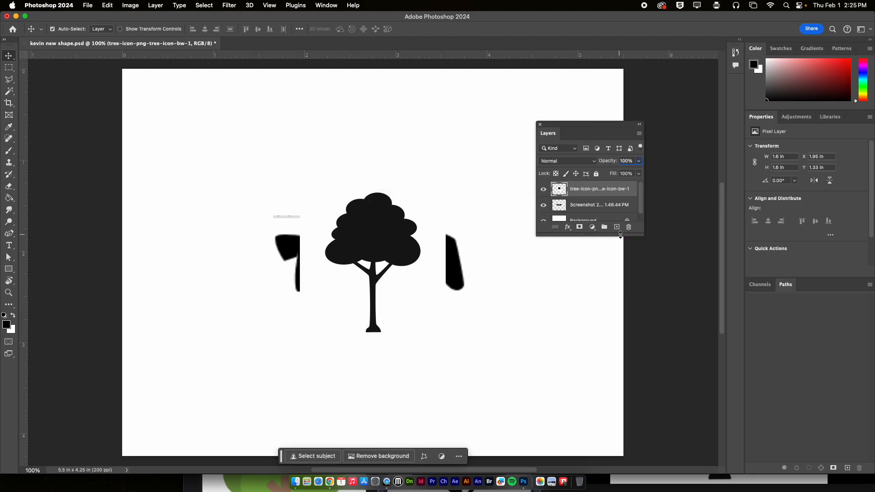
left_click_drag(621, 235, 627, 383)
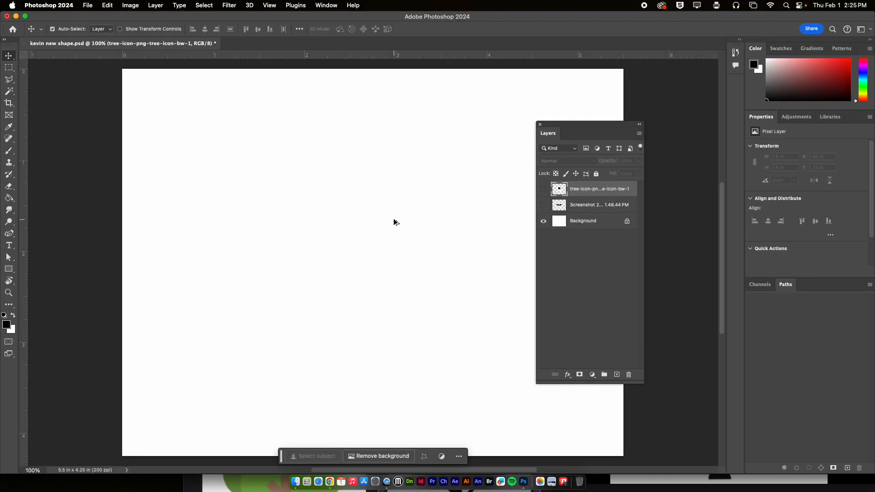
Show only the lettering screenshot layer above the background and shift it slightly with the Move tool
left_click(575, 208)
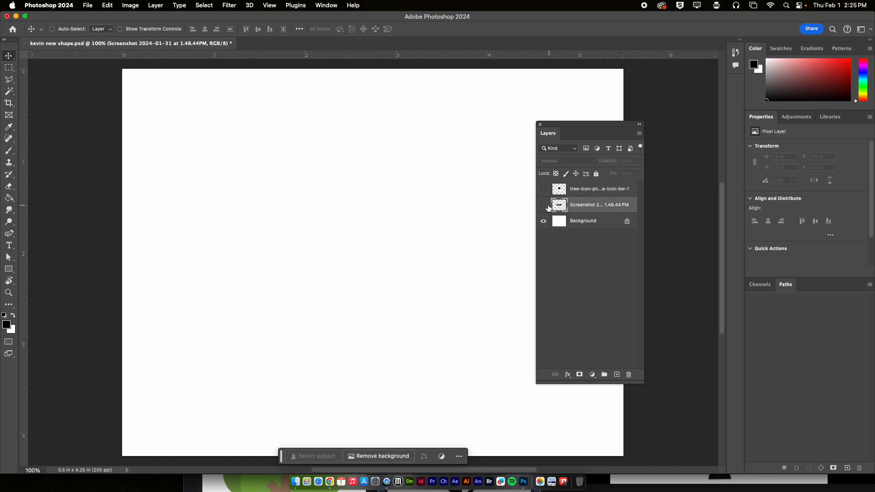
left_click(543, 206)
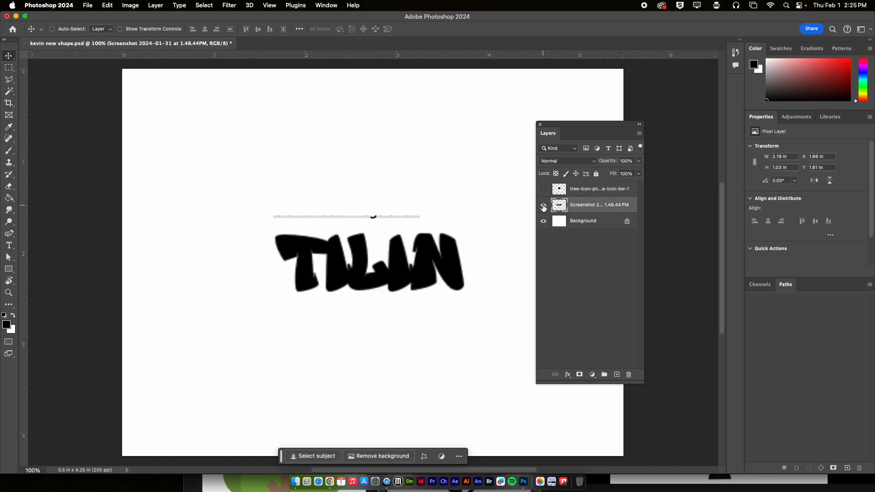
left_click_drag(431, 251, 430, 240)
left_click(8, 54)
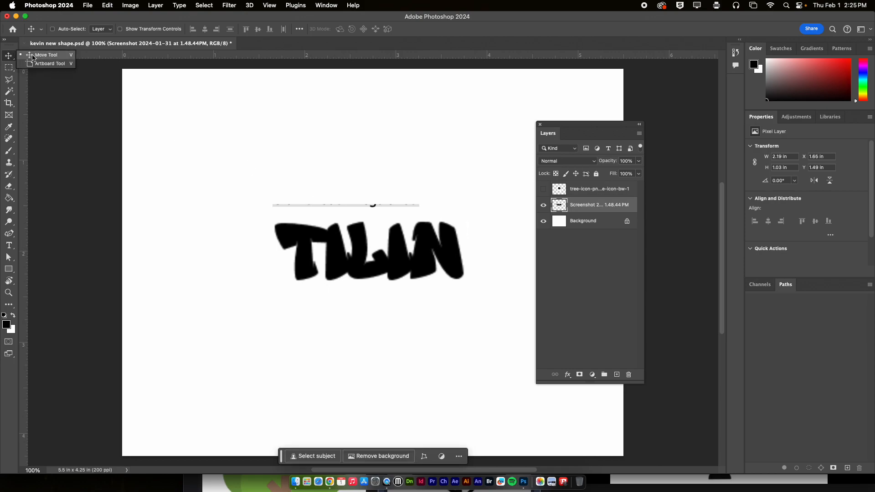
left_click(39, 57)
mouse_move(339, 251)
left_mouse_down()
mouse_move(299, 248)
mouse_move(335, 209)
mouse_move(380, 240)
mouse_move(339, 219)
mouse_move(338, 259)
left_mouse_up()
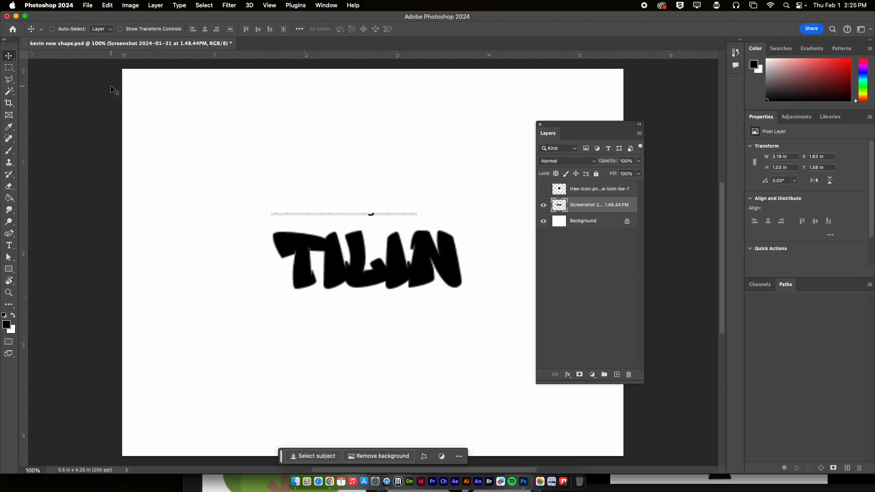
Free Transform the lettering with linked proportions, scaling it to about 129% and rotating it to about -14.8°
left_click(106, 5)
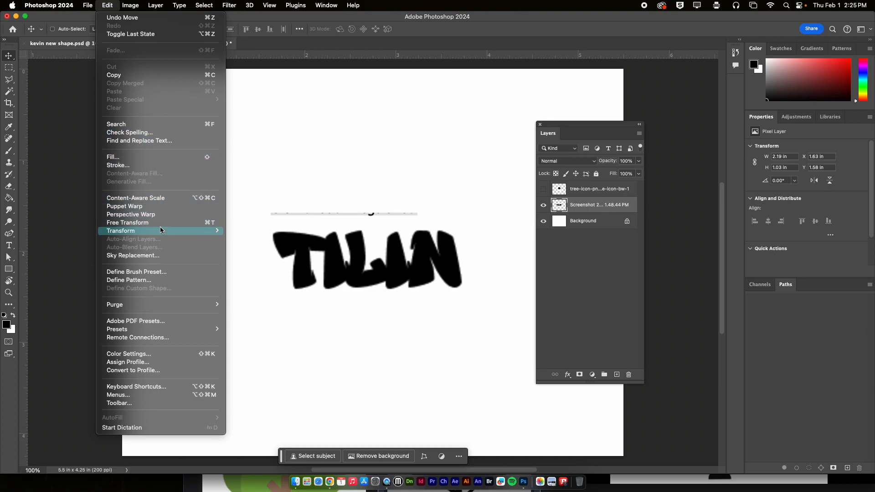
left_click(209, 223)
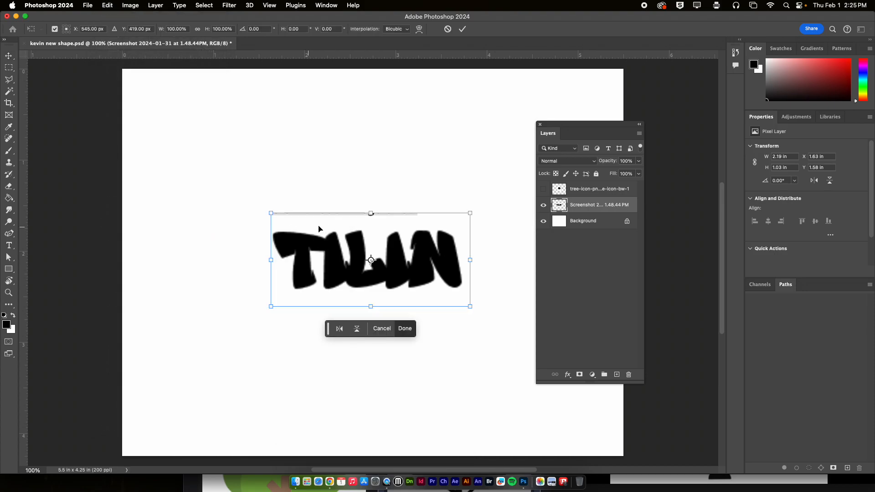
left_click(198, 30)
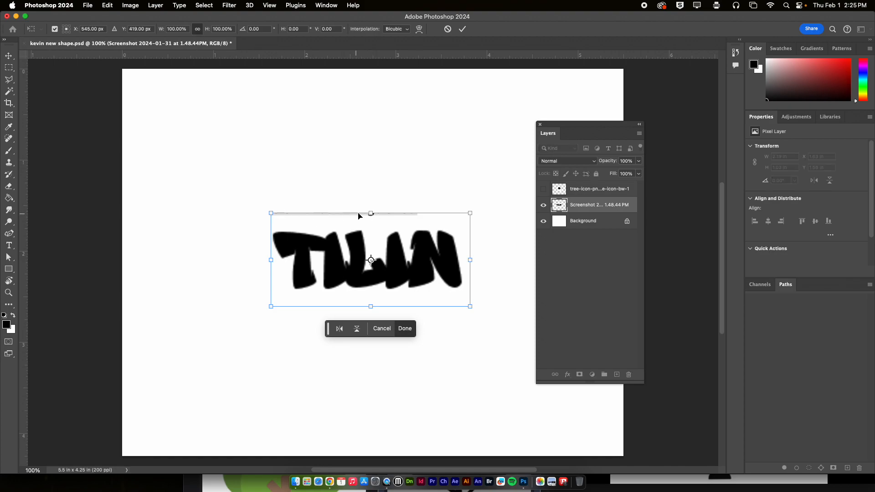
left_click_drag(370, 212, 370, 186)
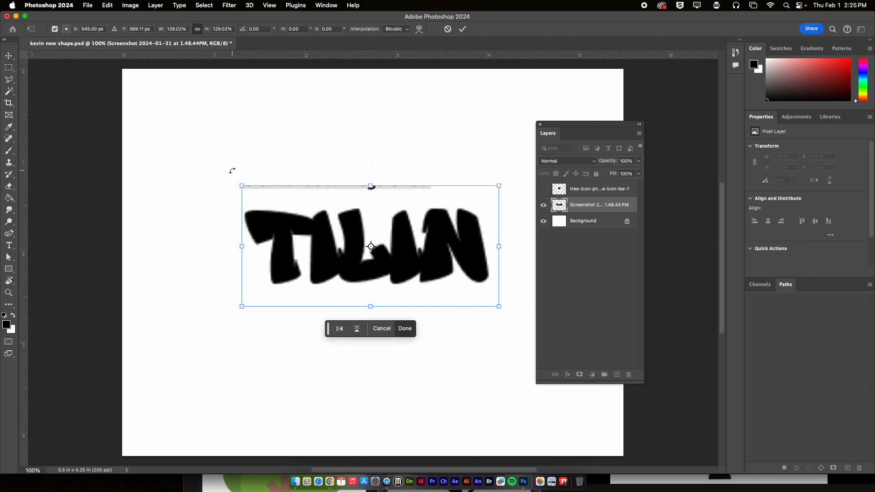
left_click_drag(231, 170, 233, 212)
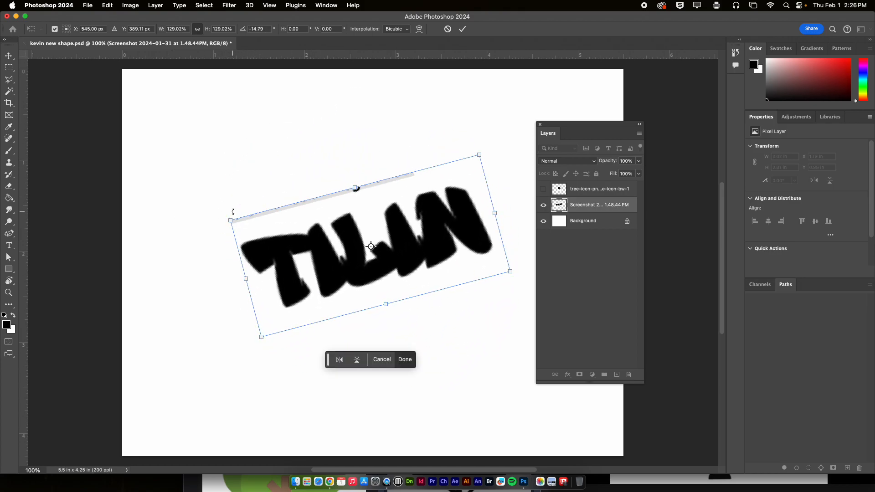
Apply a Perspective transform to the lettering, spreading its lower corners outward
right_click(312, 242)
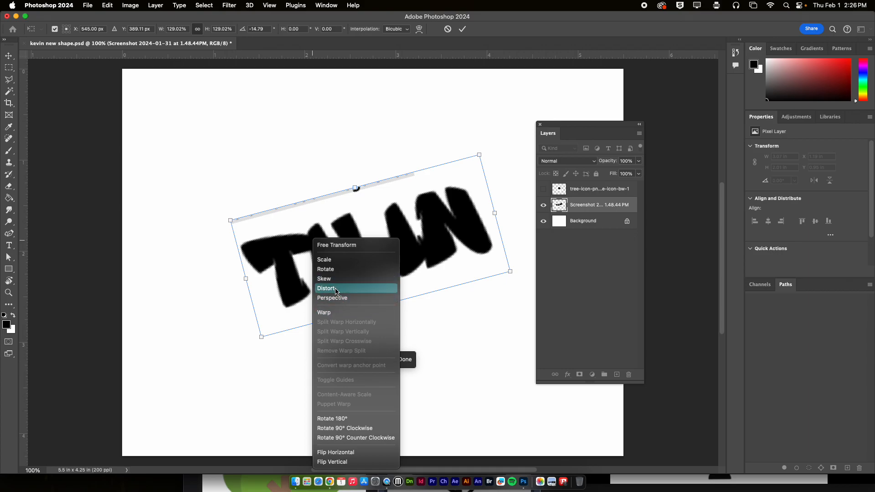
left_click(338, 298)
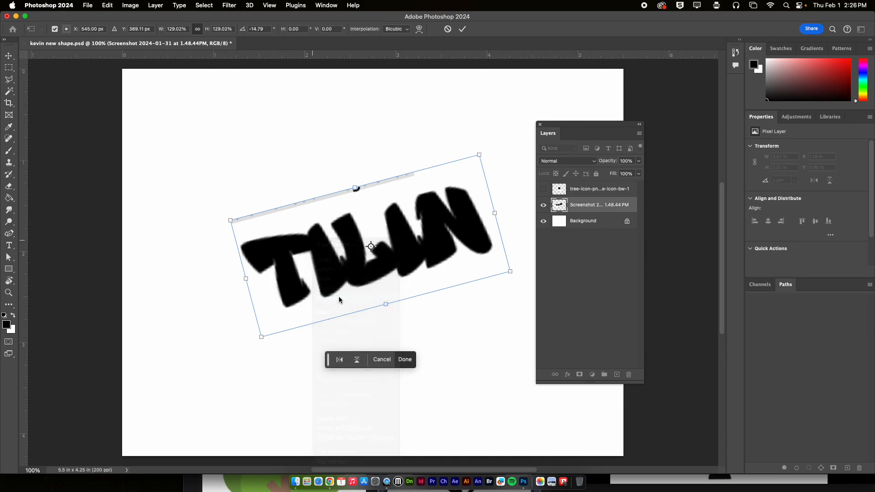
left_click_drag(264, 338, 237, 343)
Warp the lettering by stretching its upper-left corner outward and bending its upper edge downward, and apply the transform
right_click(287, 280)
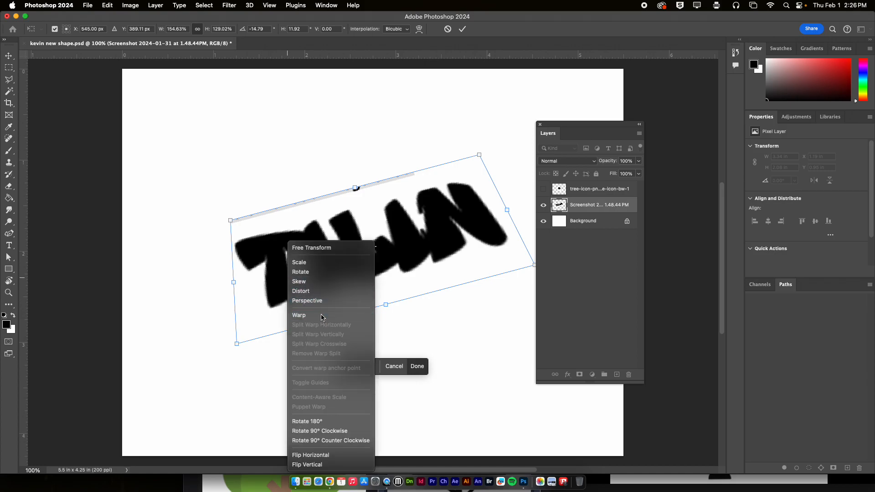
left_click(298, 315)
left_click_drag(230, 222, 136, 169)
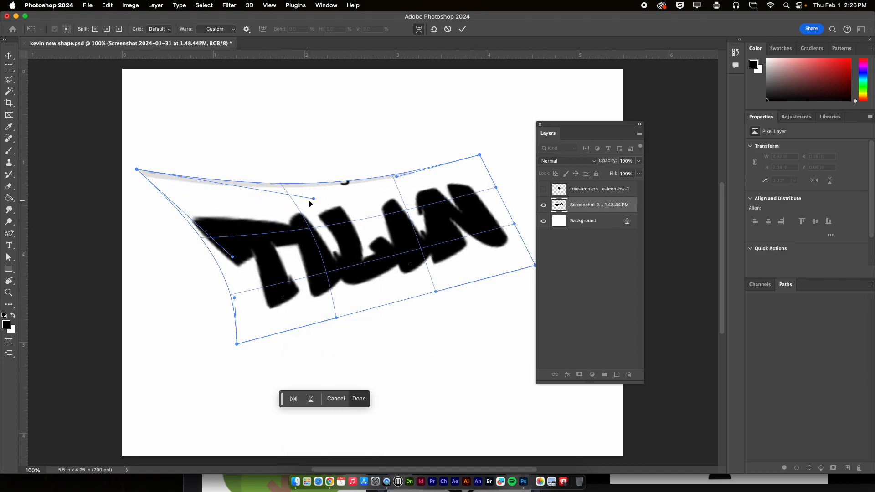
left_click_drag(313, 199, 363, 236)
left_click_drag(323, 268, 338, 247)
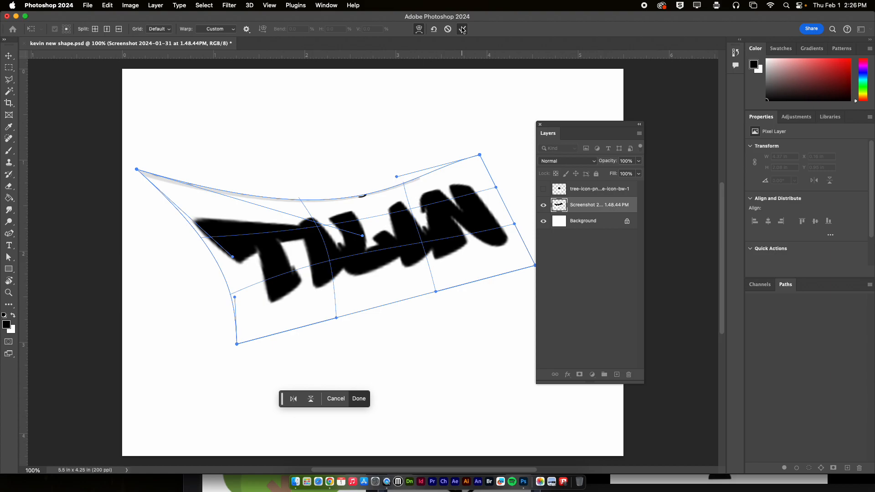
left_click(462, 29)
Show the tree layer and move it up and to the left over the lettering, to about X 1.65 in, Y 1.05 in
left_click(582, 191)
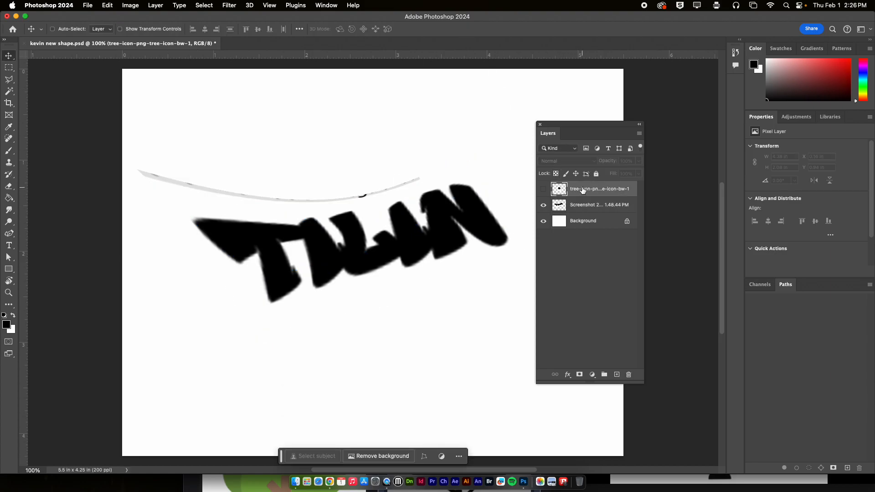
left_click(543, 189)
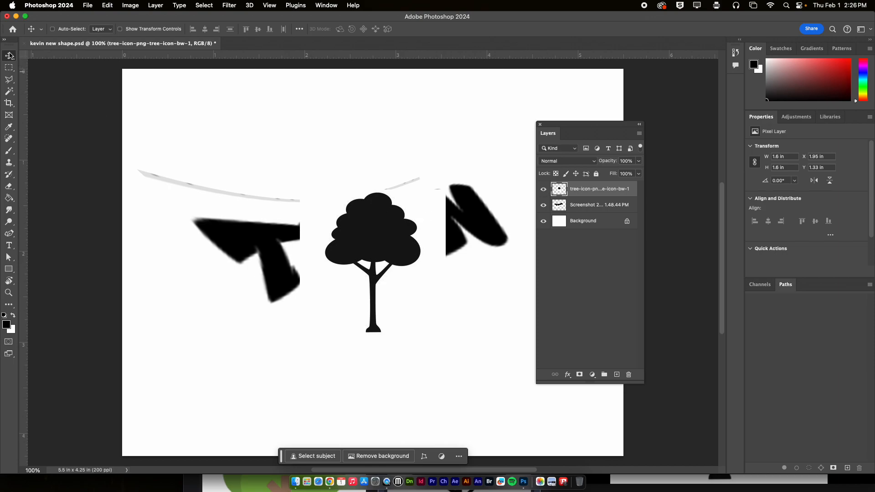
right_click(10, 55)
left_click(50, 57)
left_click_drag(383, 230, 351, 197)
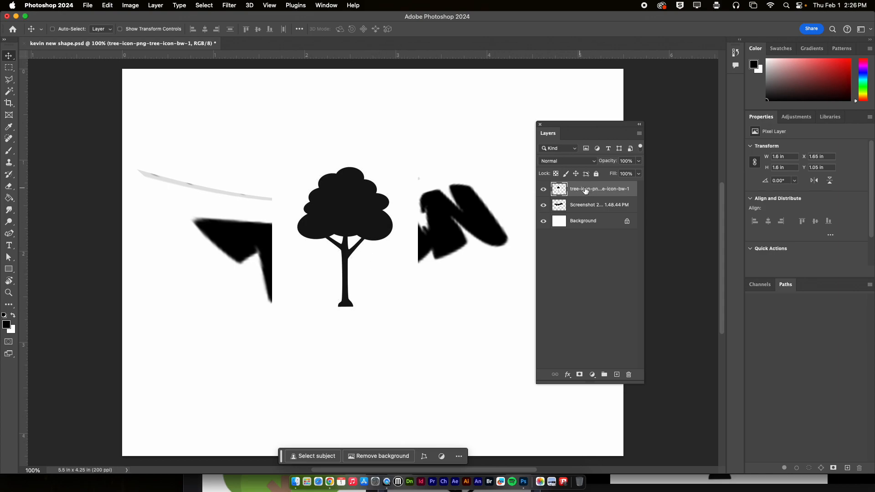
Select the white background around the tree with the Magic Wand tool at tolerance 40 and delete it
left_click_drag(8, 91, 39, 101)
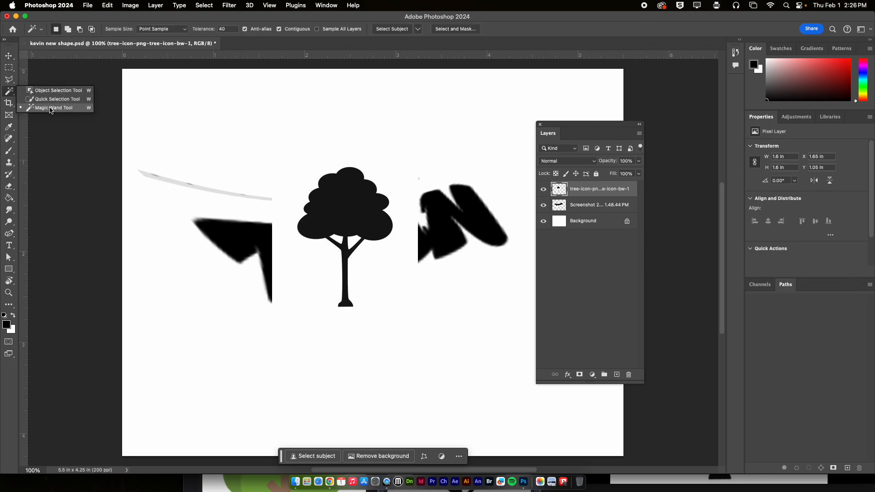
left_click(50, 108)
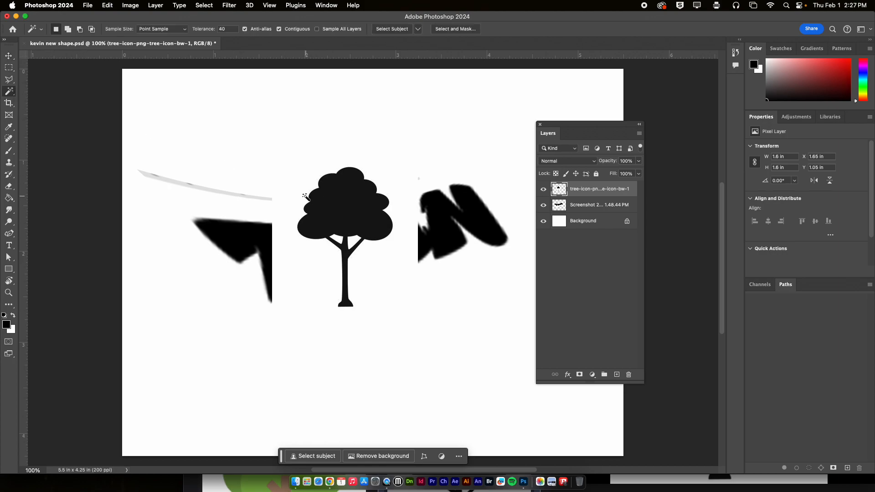
left_click(302, 192)
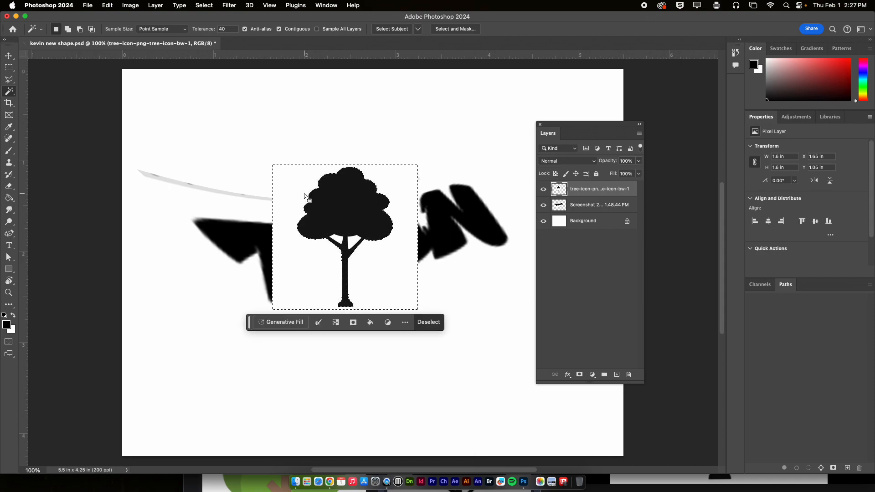
key("Delete")
Delete the two white gaps between the tree's branches using Magic Wand selections, and clear the selection
left_click(353, 241)
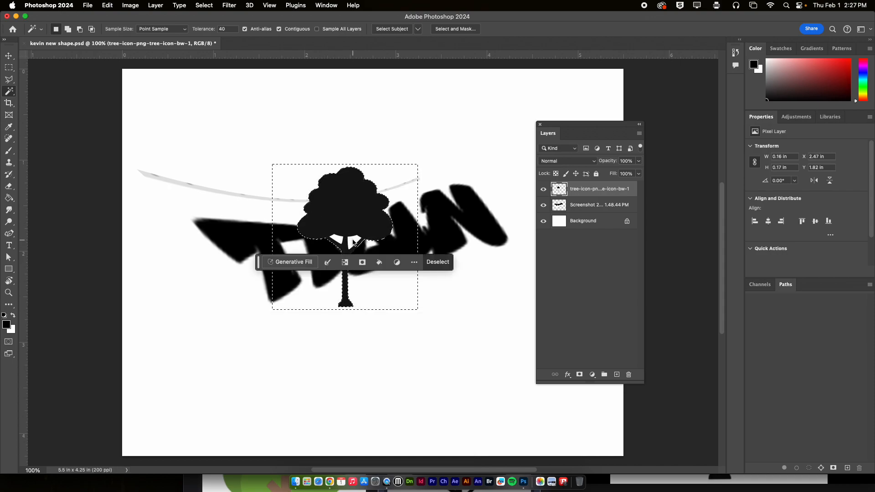
key("Delete")
left_click(338, 239)
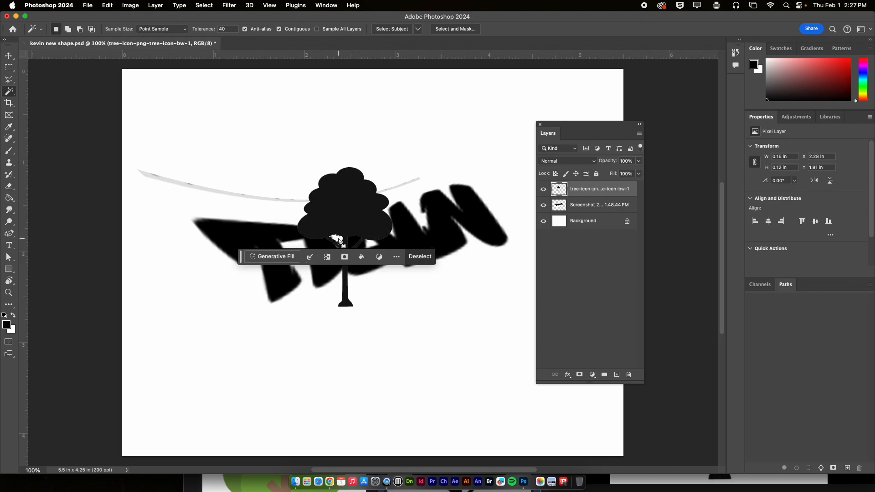
key("Delete")
key("super+d")
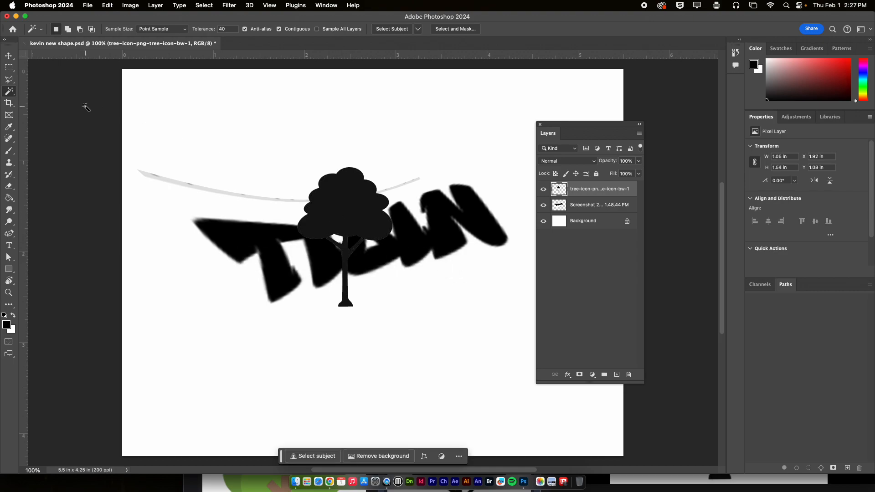
Move the tree onto the end of the lettering's last letter, to about X 3.63 in, Y 0.34 in, keeping the floating Layers panel clear
left_click(9, 56)
left_click_drag(345, 198, 500, 134)
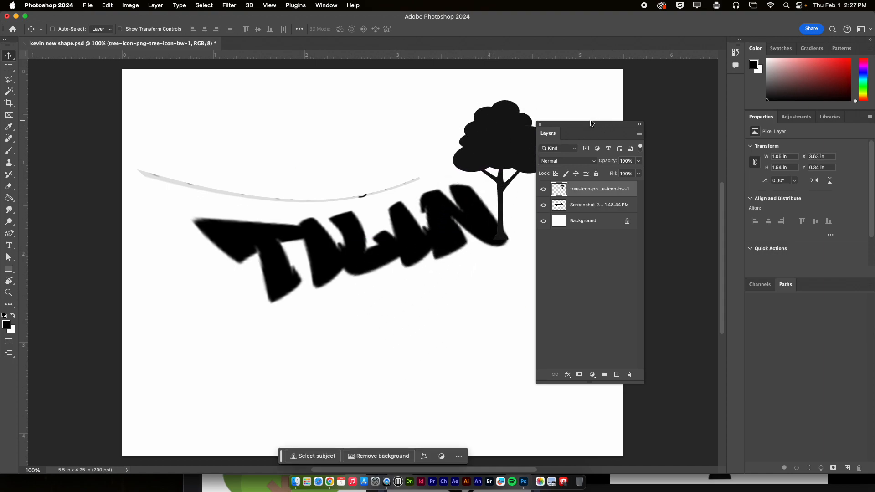
left_click_drag(584, 126, 656, 117)
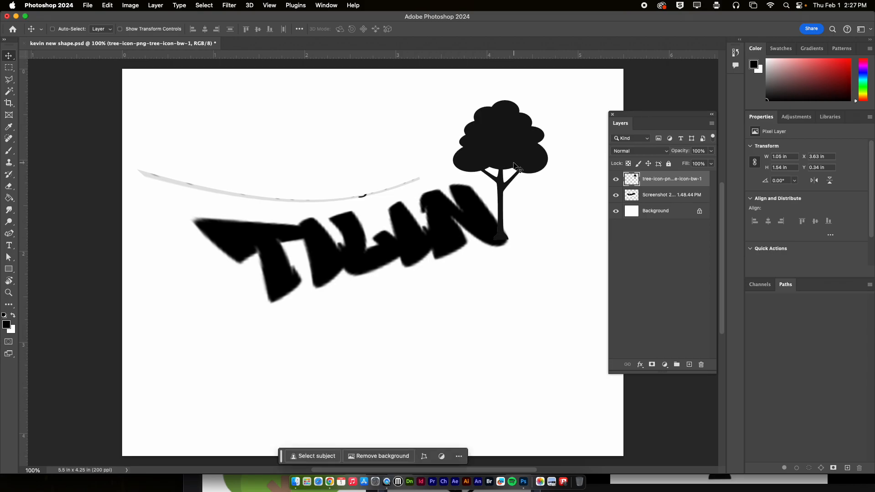
Free Transform the tree, scaling it to about 82% and rotating it to about -6.3° so its trunk stands on the last letter
left_click(100, 3)
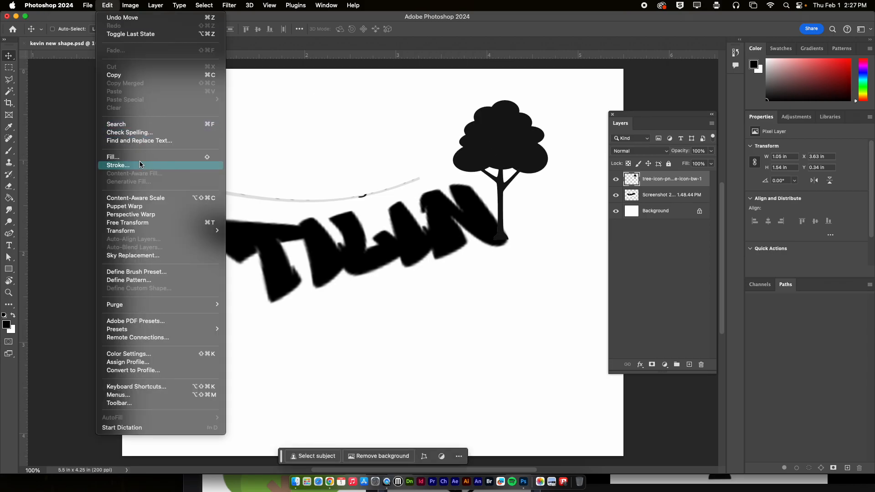
left_click(146, 222)
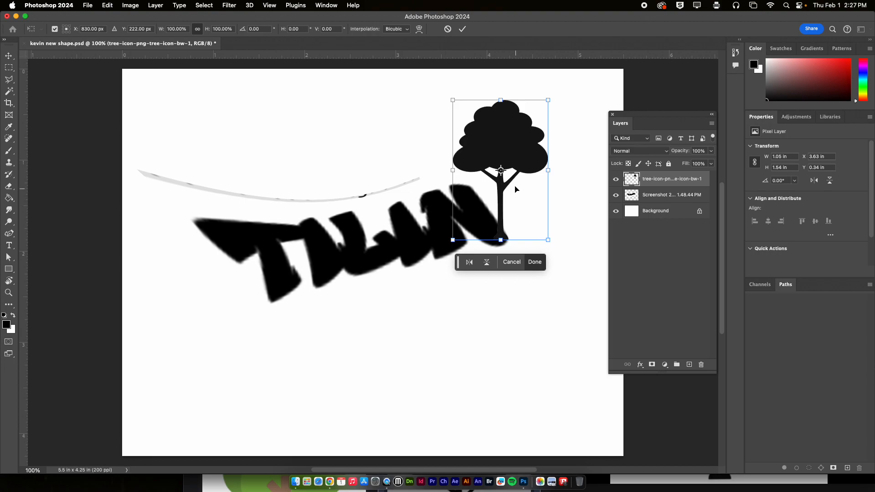
left_click_drag(549, 98, 538, 117)
left_click_drag(507, 162, 512, 164)
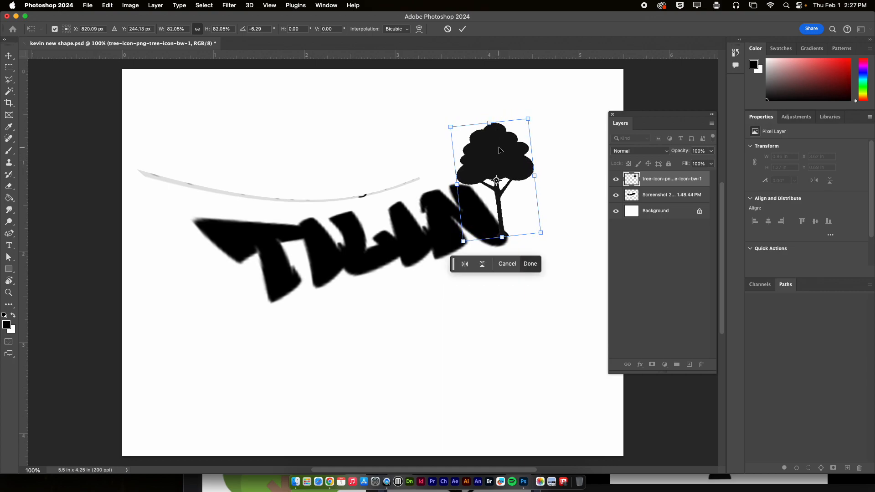
key("Return")
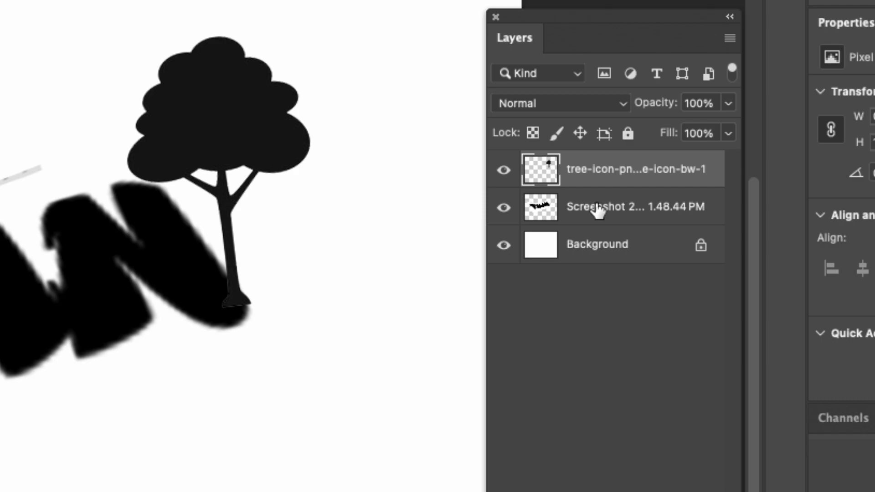
Merge the tree layer and the lettering screenshot layer into one layer
left_click(610, 209, "shift")
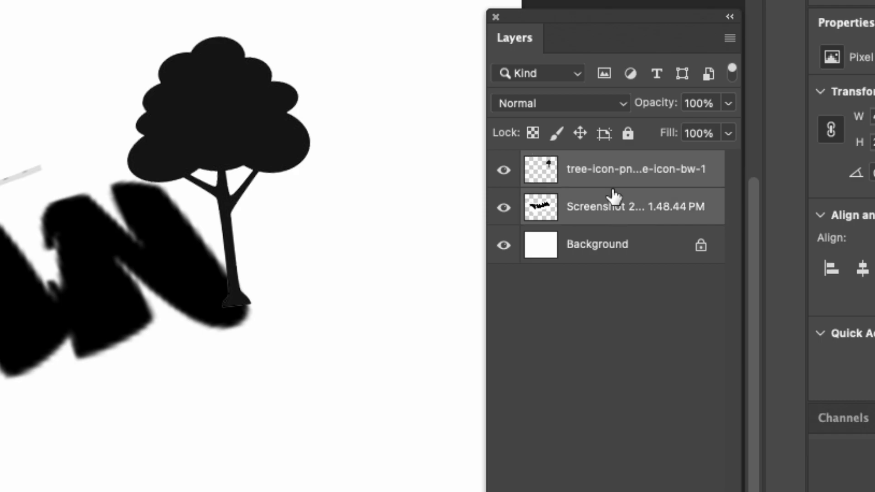
right_click(600, 168)
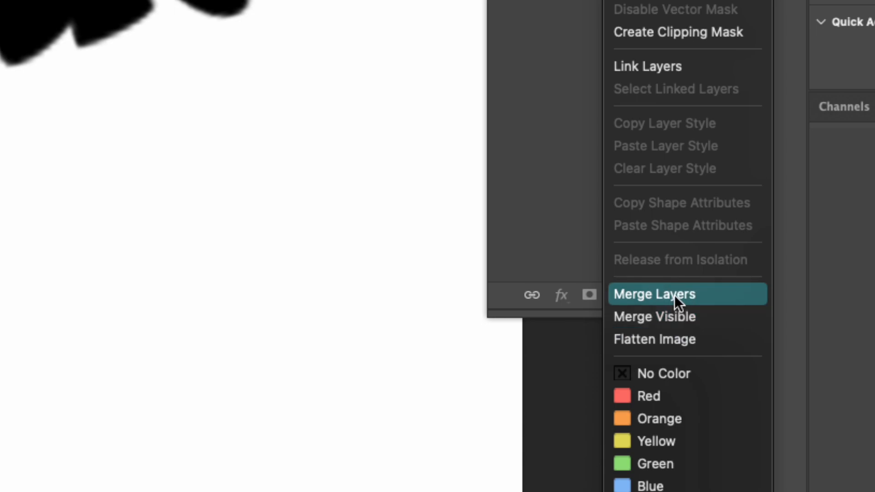
left_click(675, 295)
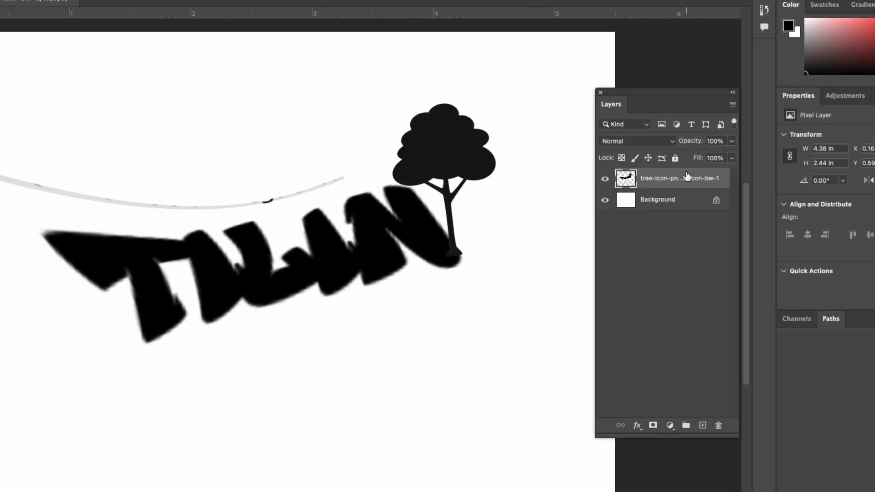
Set the merged layer's opacity to 30% and lock all of its attributes
left_click(732, 142)
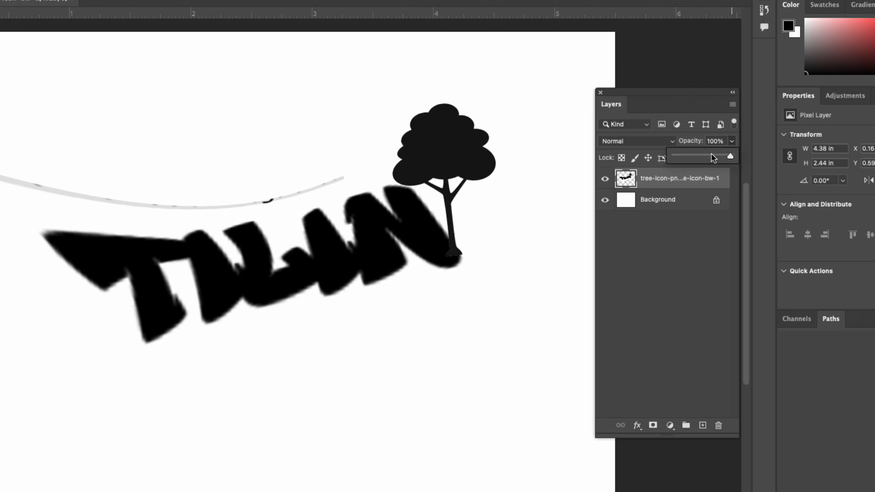
left_click_drag(711, 158, 694, 158)
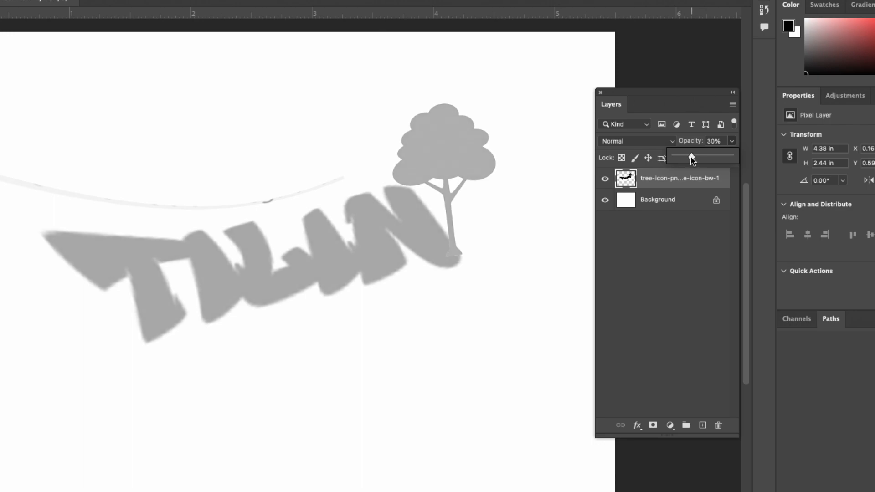
left_click(686, 178)
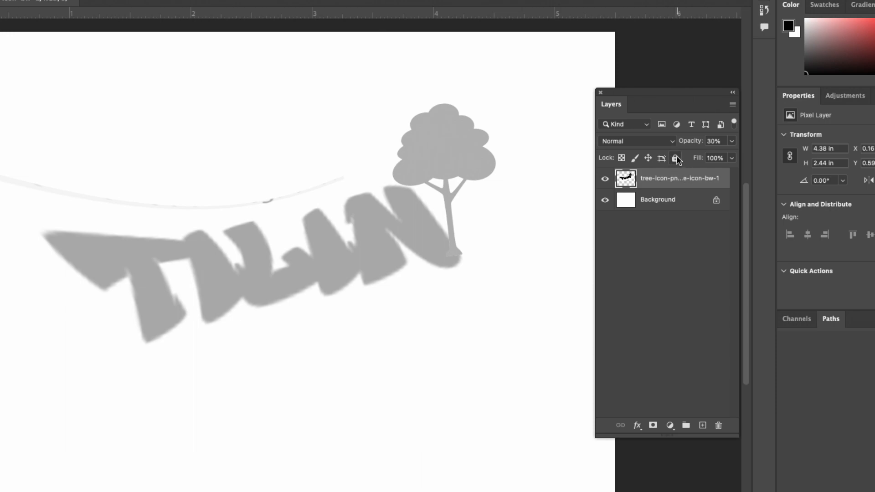
left_click(675, 158)
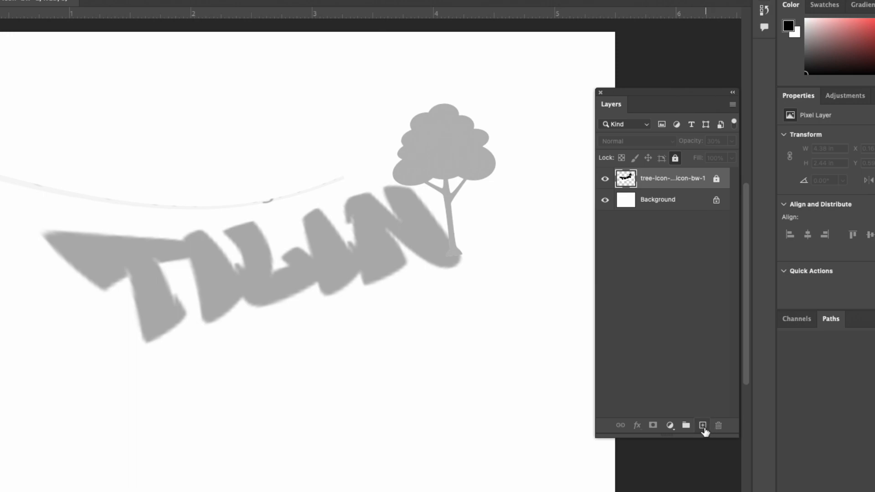
Add a new layer above the locked artwork and name it "draw here"
left_click_drag(704, 436, 705, 297)
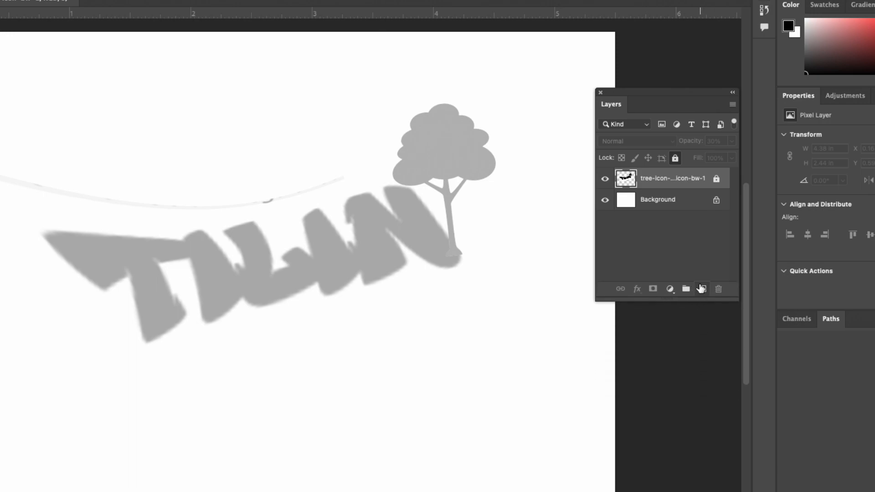
left_click(703, 291)
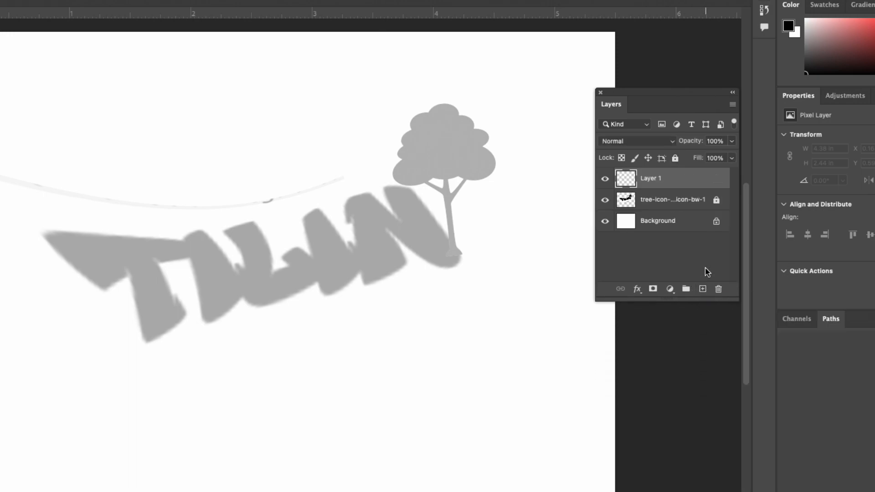
double_click(653, 179)
type("draw here")
key("Return")
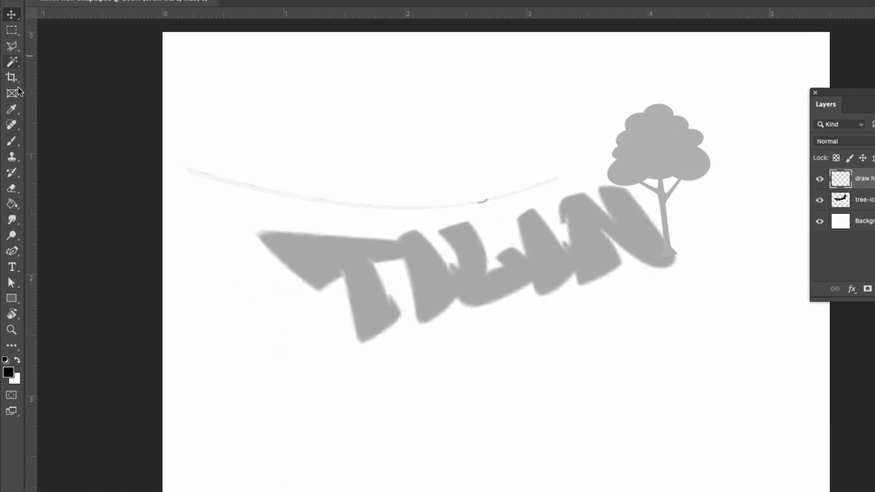
Set up the Brush tool with the Hard Round brush at 100% hardness
left_click(12, 140)
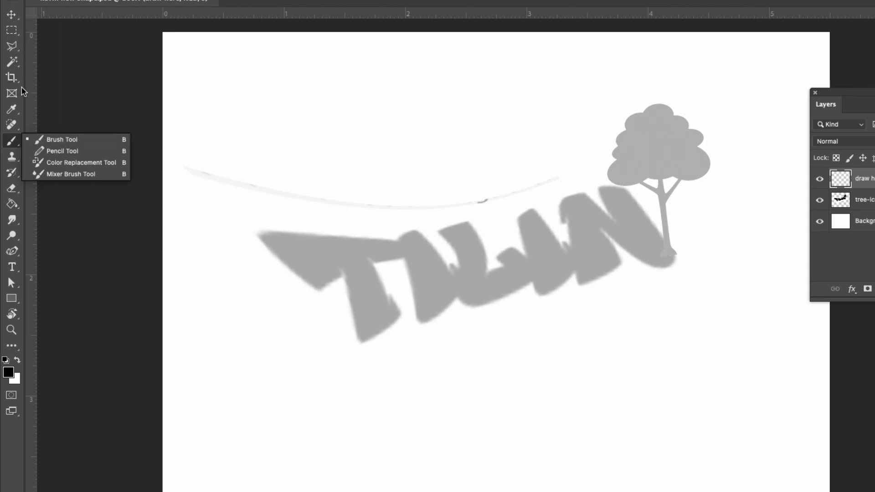
left_click(62, 141)
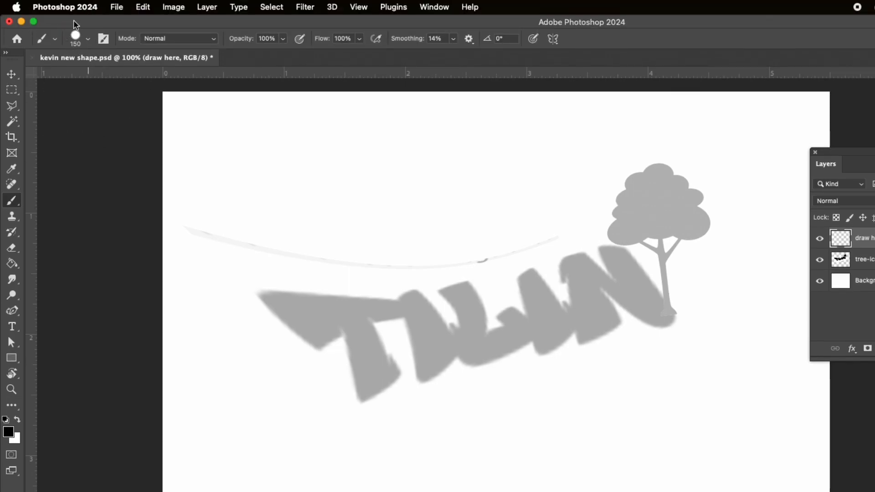
left_click(89, 40)
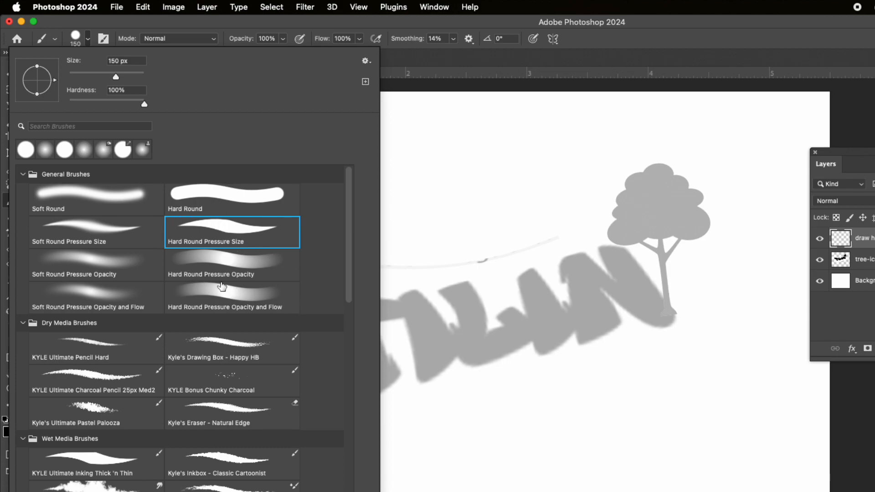
left_click(202, 201)
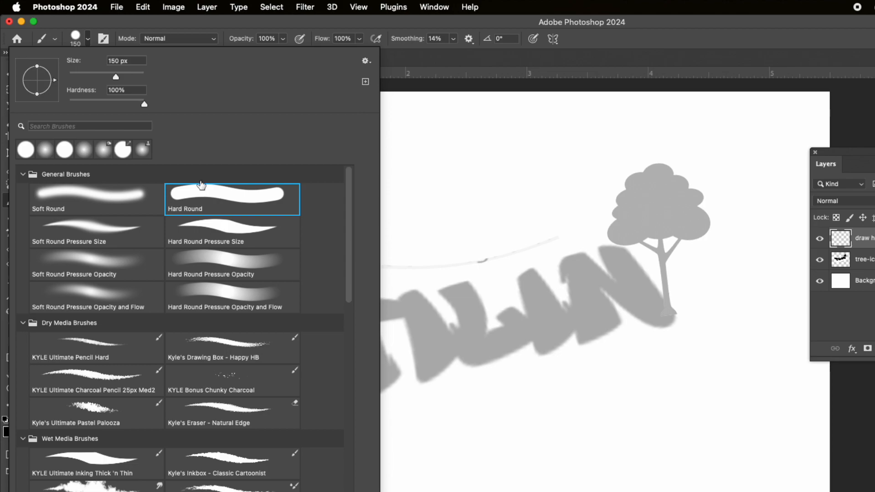
left_click(157, 103)
left_click(462, 21)
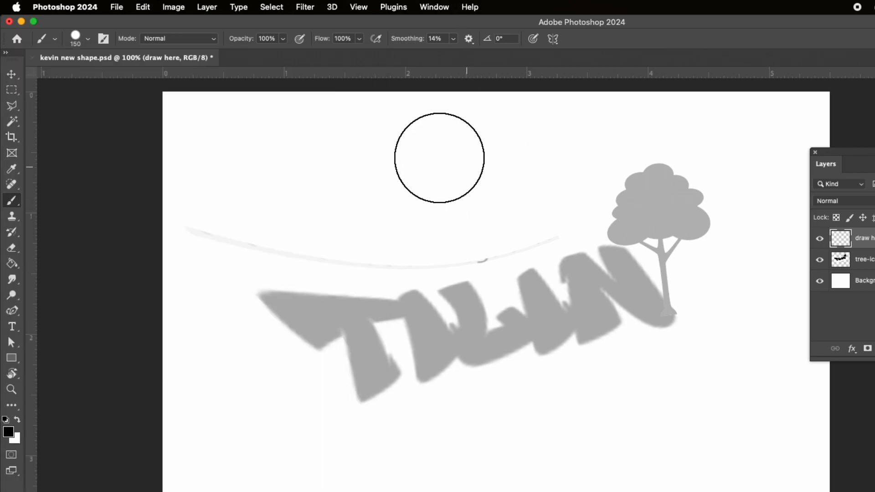
Set the brush size to 12 px
left_click(89, 39)
left_click_drag(116, 75, 73, 78)
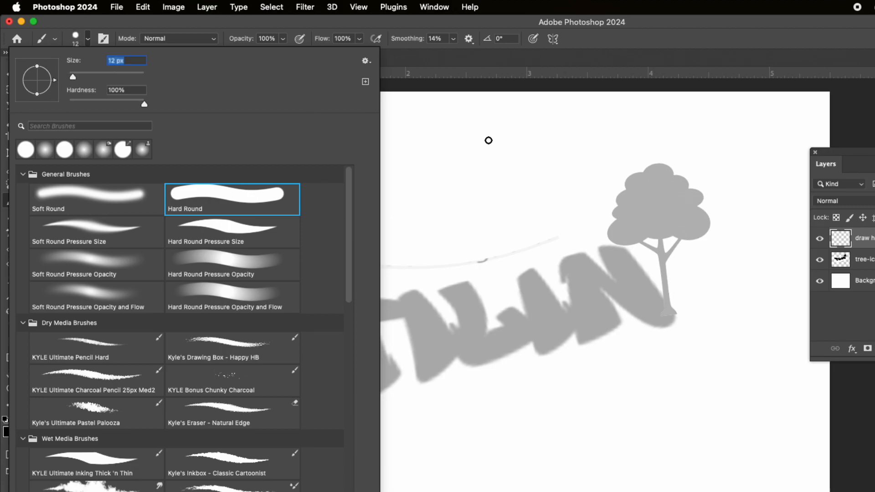
left_click(496, 65)
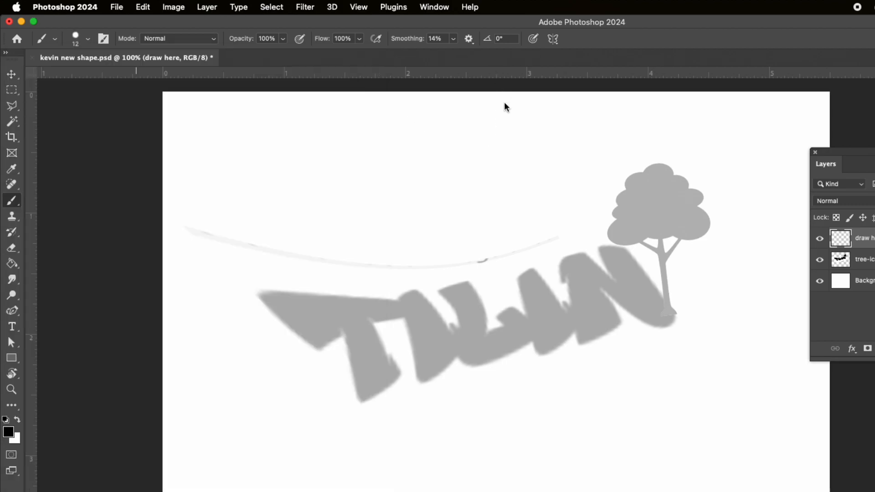
right_click(492, 133)
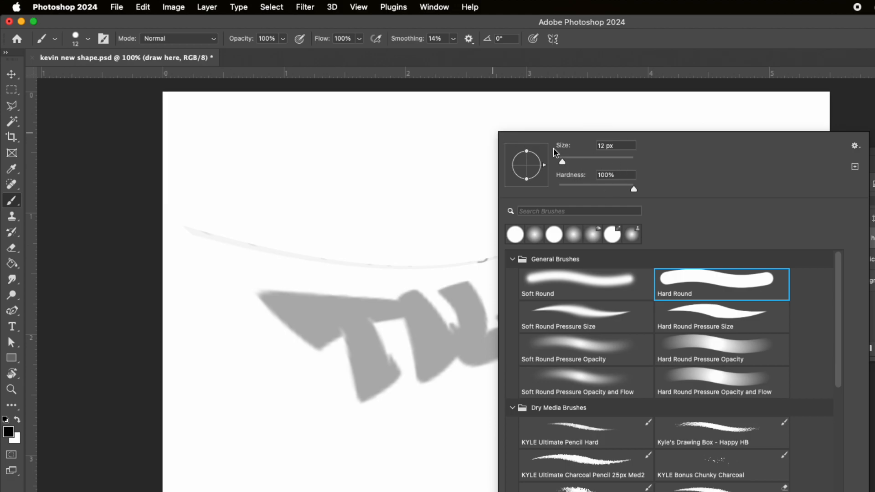
left_click(523, 81)
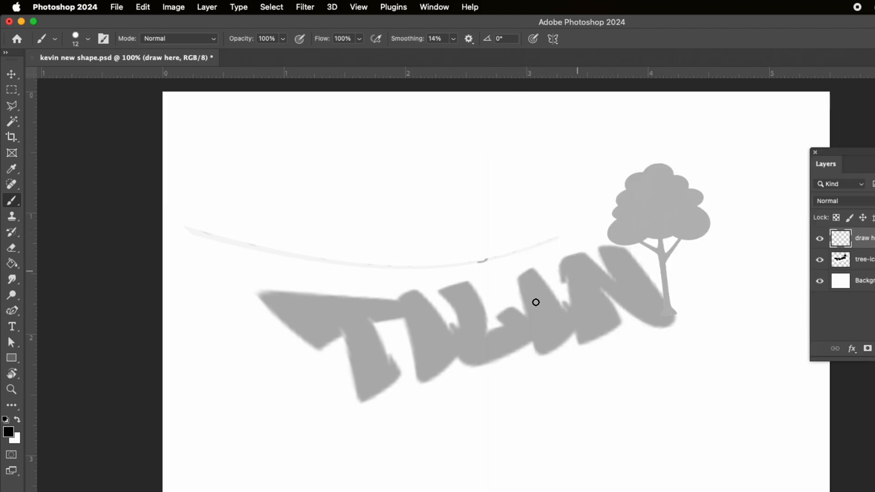
Trace a black outline around the first letters on the draw here layer, following their upper edges and the T's lower contour
mouse_move(528, 272)
left_mouse_down()
mouse_move(530, 319)
mouse_move(505, 312)
mouse_move(499, 317)
mouse_move(508, 323)
mouse_move(483, 337)
mouse_move(486, 316)
mouse_move(469, 283)
mouse_move(440, 292)
mouse_move(461, 324)
mouse_move(453, 337)
mouse_move(418, 291)
mouse_move(401, 303)
mouse_move(260, 296)
left_mouse_up()
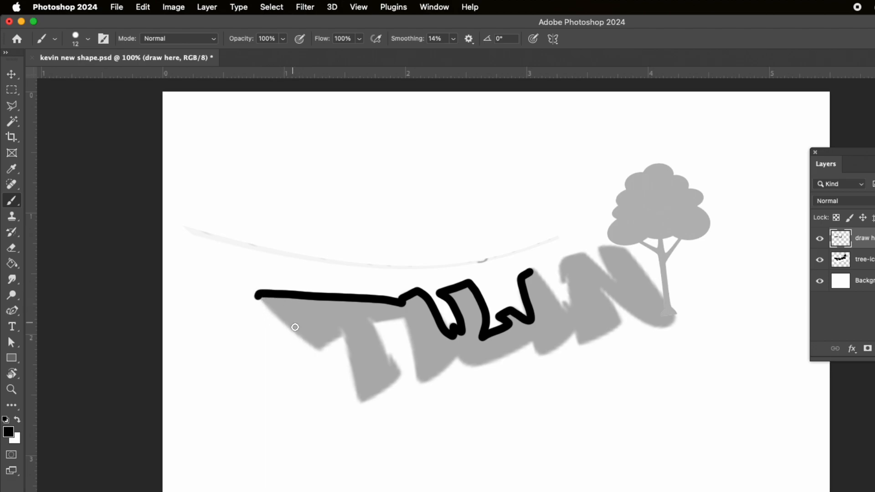
left_click(320, 350, "shift")
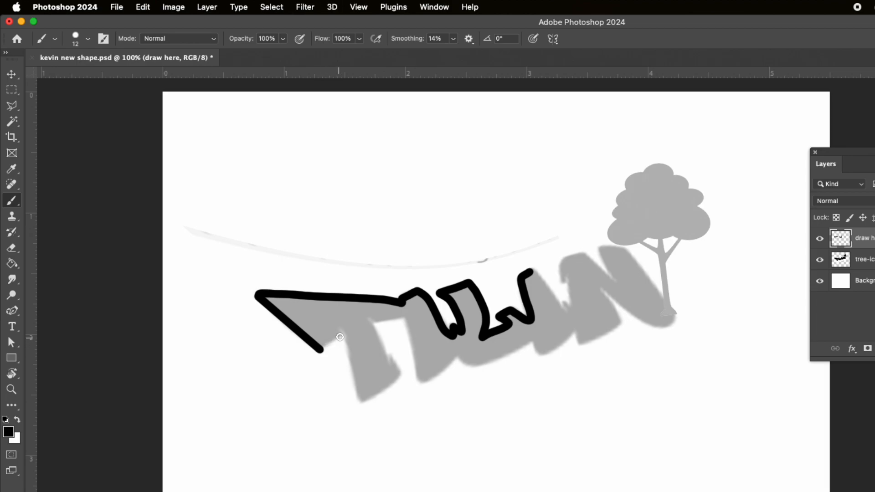
left_click(341, 334, "shift")
mouse_move(339, 333)
left_mouse_down()
mouse_move(362, 403)
mouse_move(403, 377)
mouse_move(366, 315)
mouse_move(408, 319)
mouse_move(421, 380)
mouse_move(455, 351)
left_mouse_up()
Paint the T solid black, adjusting the brush size as needed, and continue the outline around the middle letters
mouse_move(334, 309)
left_mouse_down()
mouse_move(322, 302)
mouse_move(335, 323)
mouse_move(327, 335)
left_mouse_up()
right_click(325, 332)
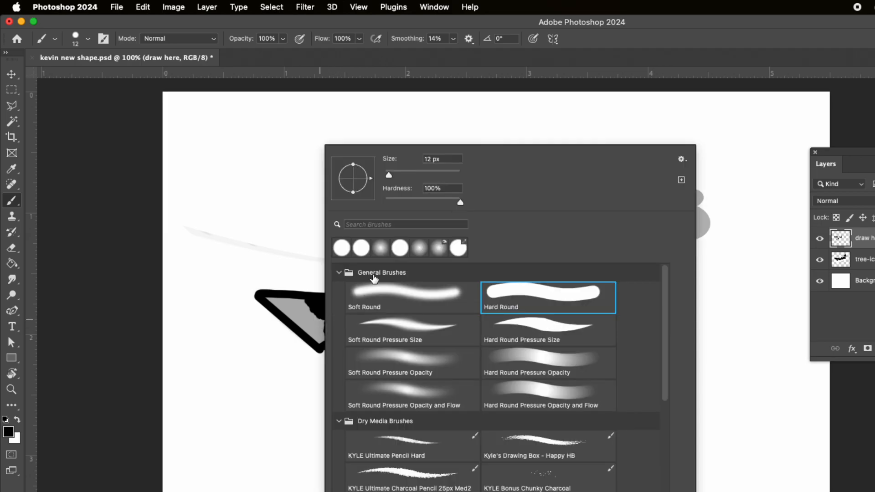
left_click_drag(388, 175, 401, 176)
mouse_move(311, 309)
left_mouse_down()
mouse_move(305, 313)
mouse_move(316, 321)
mouse_move(337, 313)
mouse_move(372, 363)
mouse_move(363, 338)
mouse_move(378, 360)
left_mouse_up()
right_click(388, 345)
left_click_drag(450, 175, 440, 176)
left_click(335, 312)
mouse_move(346, 338)
left_mouse_down()
mouse_move(364, 395)
mouse_move(382, 384)
mouse_move(370, 377)
mouse_move(386, 382)
mouse_move(395, 371)
mouse_move(337, 323)
mouse_move(315, 339)
mouse_move(271, 300)
mouse_move(396, 311)
left_mouse_up()
mouse_move(462, 350)
left_mouse_down()
mouse_move(472, 364)
mouse_move(533, 336)
mouse_move(543, 350)
mouse_move(575, 324)
mouse_move(533, 273)
mouse_move(540, 297)
left_mouse_up()
Try to fill the outlined middle letters with black using the Paint Bucket tool, and undo the fills
left_click_drag(10, 266, 54, 274)
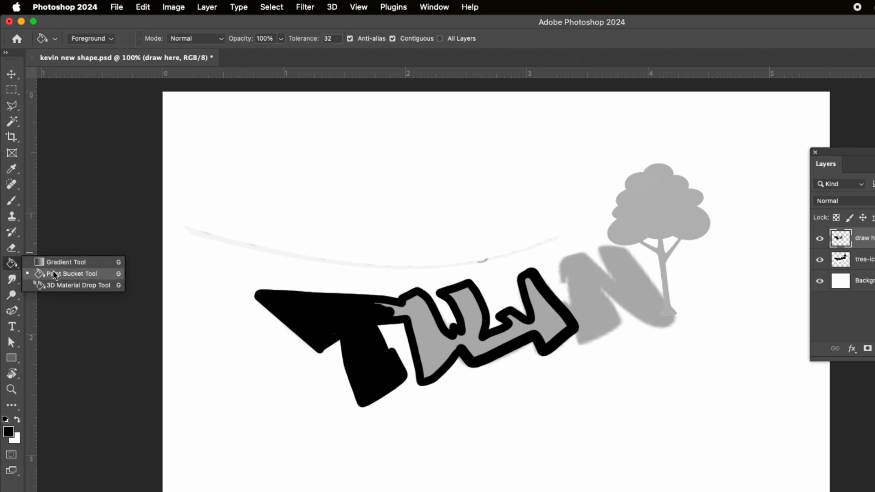
left_click(425, 336)
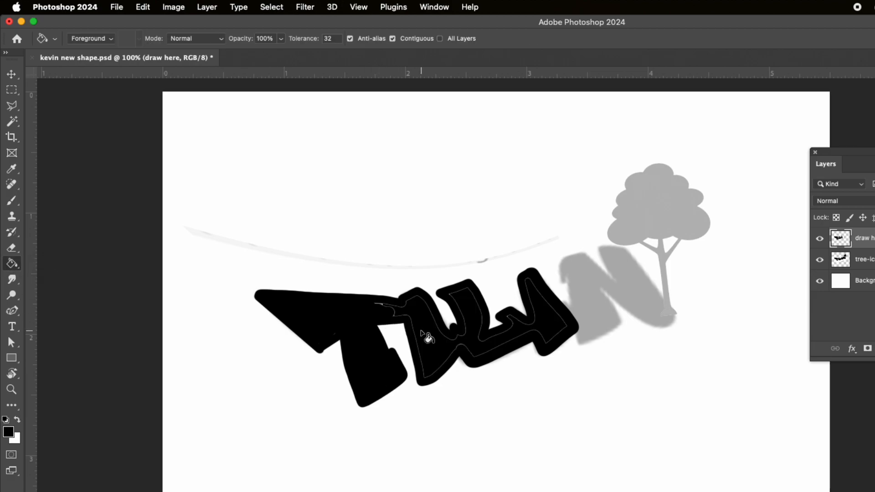
left_click(425, 336)
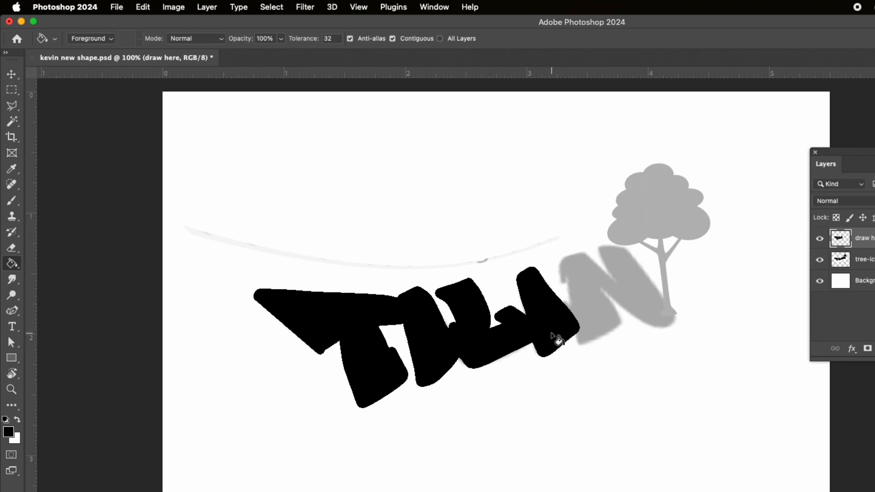
key("super+z")
key("super+z")
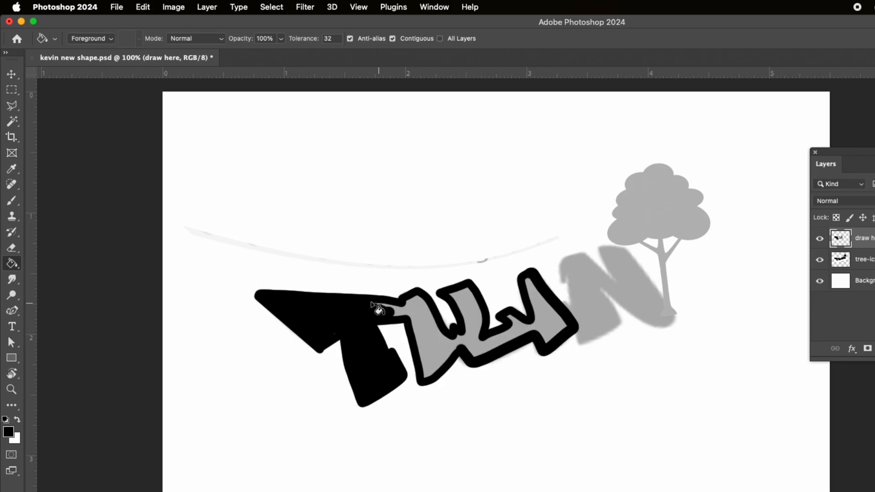
Paint the upper part of the letter beside the T solid black with the Brush tool
left_click(10, 201)
left_click(52, 202)
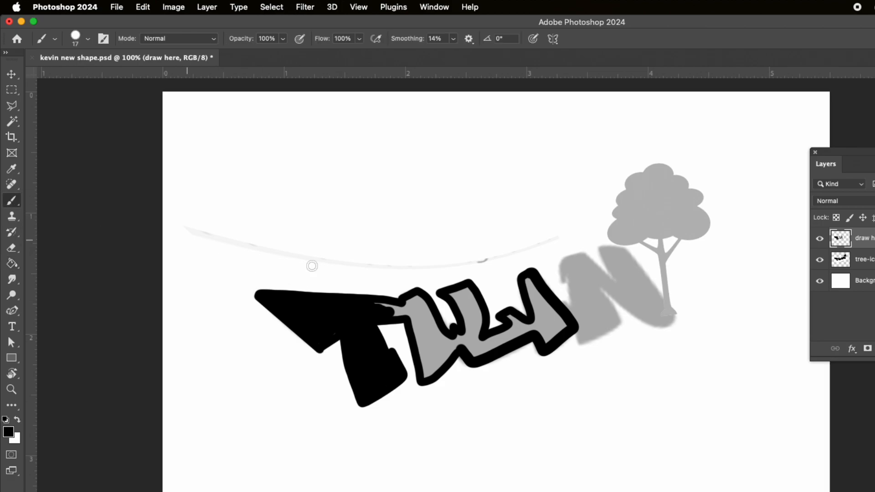
mouse_move(391, 304)
left_mouse_down()
mouse_move(381, 306)
mouse_move(425, 311)
mouse_move(417, 324)
mouse_move(416, 315)
mouse_move(424, 342)
mouse_move(438, 337)
left_mouse_up()
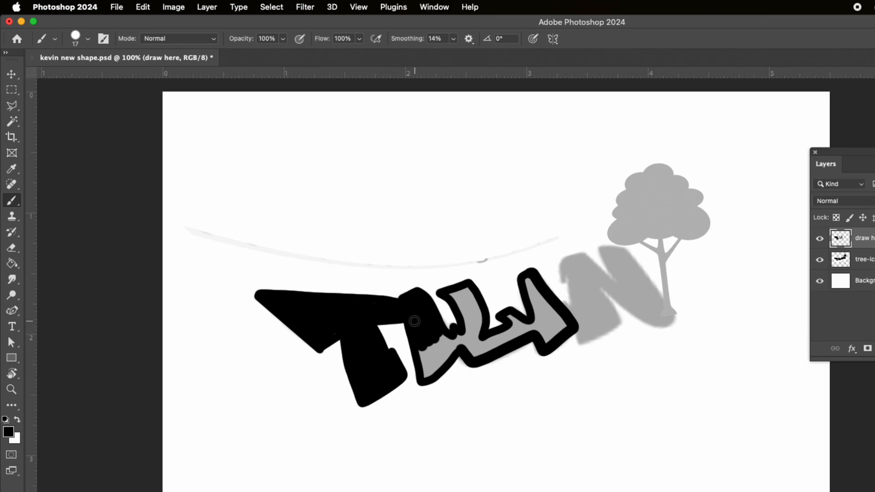
Outline the left and lower edges of the tree's crown in black, and trace its trunk with an 8 px brush
left_click(642, 177)
mouse_move(642, 177)
left_mouse_down()
mouse_move(616, 212)
mouse_move(616, 236)
mouse_move(680, 229)
left_mouse_up()
key("bracketleft")
key("bracketleft")
left_click_drag(662, 257, 668, 308)
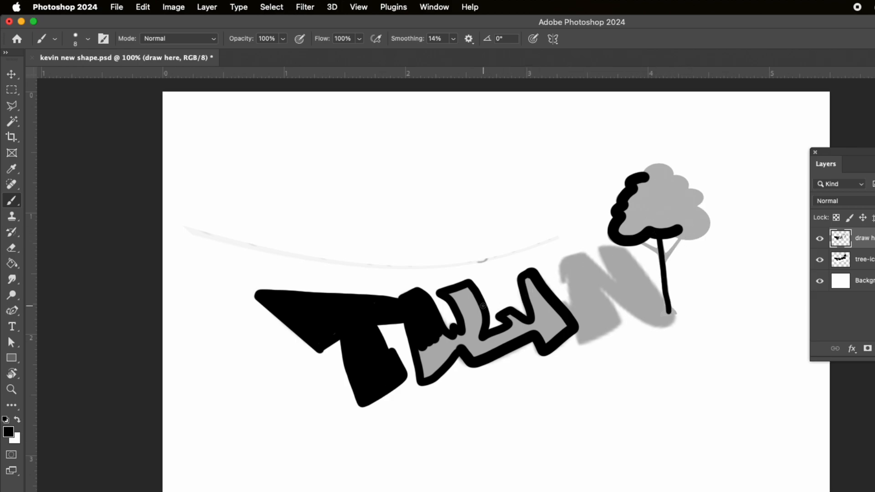
Paint more of the second letter's lower part black, and trace the N's lower contour from the tree trunk to the neighbouring letter
mouse_move(422, 363)
left_mouse_down()
mouse_move(433, 340)
mouse_move(439, 348)
mouse_move(458, 341)
mouse_move(440, 347)
left_mouse_up()
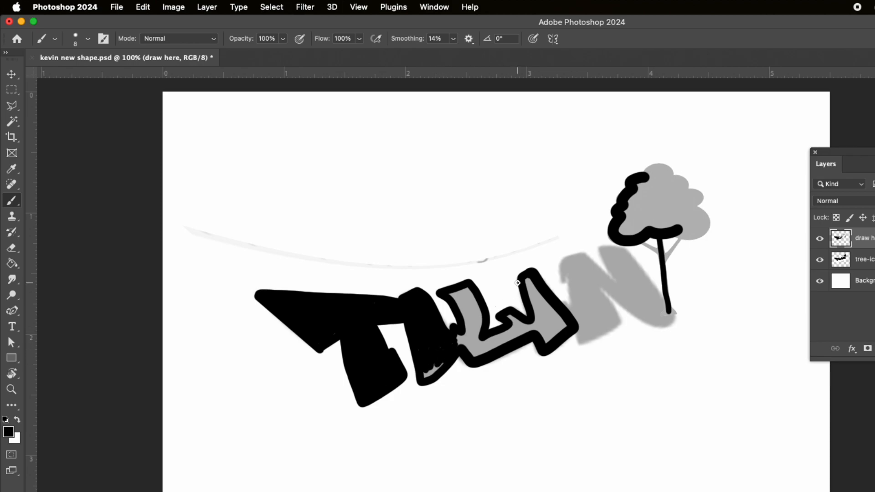
left_click_drag(563, 272, 468, 227)
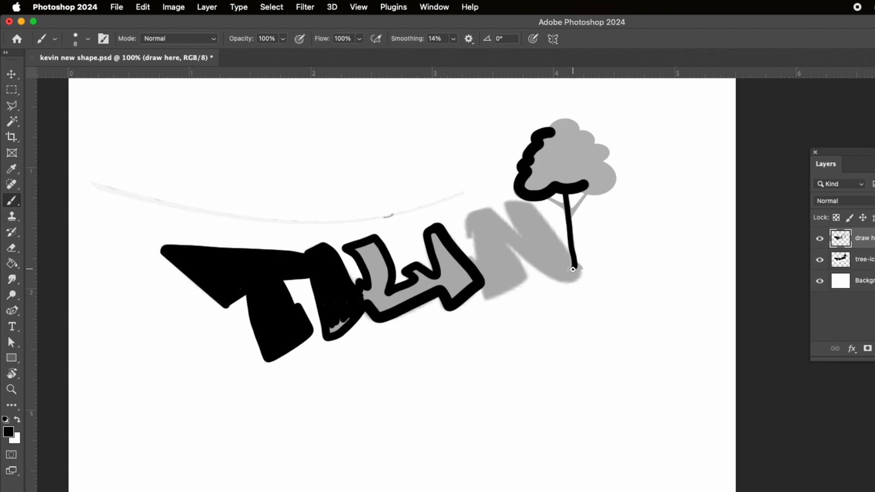
left_click_drag(533, 257, 509, 242)
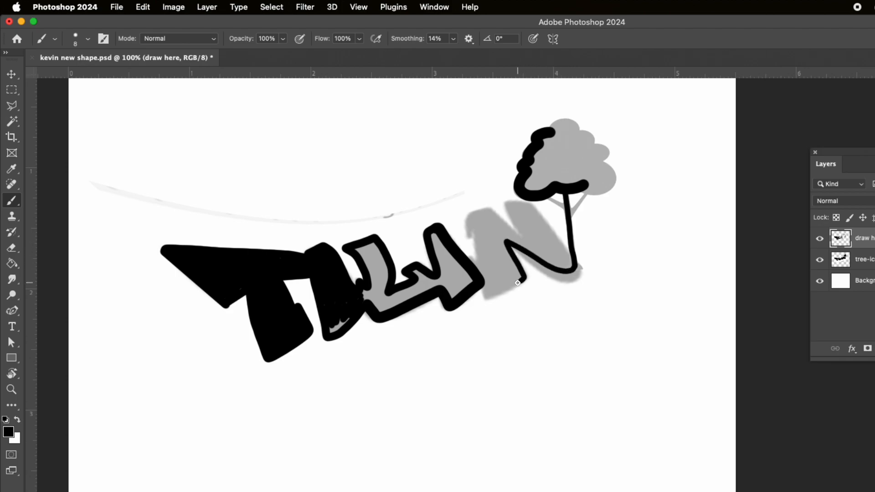
left_click_drag(493, 293, 482, 294)
Enlarge the brush to 60 px and paint a thick U-shaped curve from the T's foot under the letters to the middle lettering
key("bracketright")
key("bracketright")
key("bracketright")
key("bracketright")
key("bracketright")
key("bracketright")
key("bracketright")
key("bracketright")
key("bracketright")
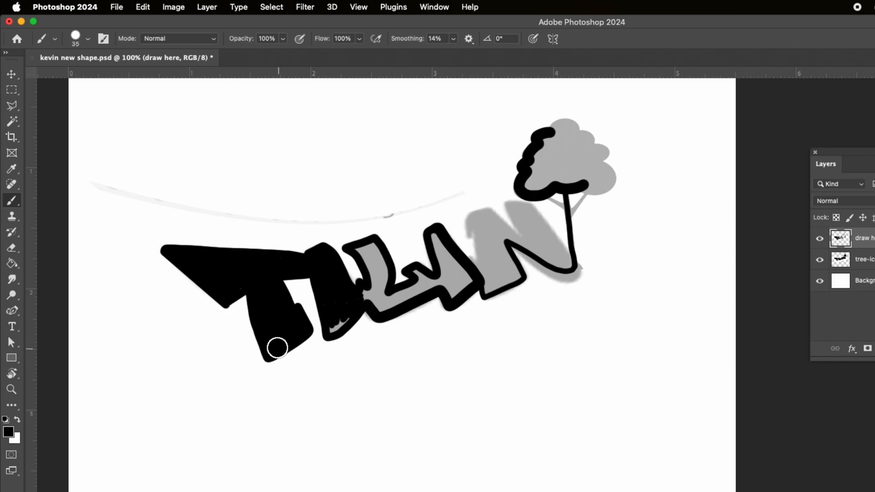
key("bracketright")
key("bracketright")
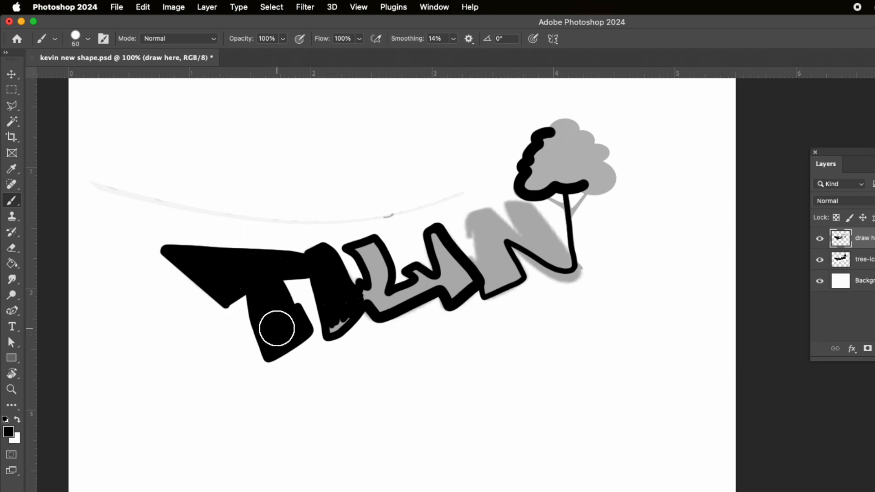
mouse_move(277, 328)
left_mouse_down()
mouse_move(281, 360)
mouse_move(303, 378)
mouse_move(369, 381)
mouse_move(411, 345)
mouse_move(431, 302)
mouse_move(440, 334)
left_mouse_up()
Reduce the brush size and draw a thin outline of flame-like spikes above the T's upper edge
key("bracketleft")
key("bracketleft")
key("bracketleft")
key("bracketleft")
key("bracketleft")
key("bracketleft")
key("bracketleft")
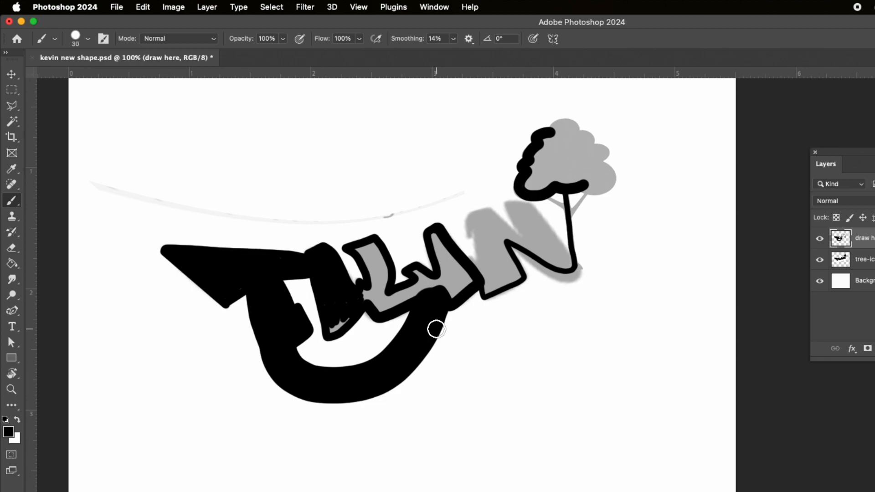
mouse_move(295, 241)
left_mouse_down()
mouse_move(277, 202)
mouse_move(281, 227)
mouse_move(235, 188)
mouse_move(251, 215)
mouse_move(248, 236)
mouse_move(218, 201)
mouse_move(228, 228)
mouse_move(207, 215)
mouse_move(210, 236)
mouse_move(162, 196)
mouse_move(175, 248)
mouse_move(269, 243)
left_mouse_up()
Fill the spike outline above the T with black using the Paint Bucket tool, and undo the last fill
left_click(12, 263)
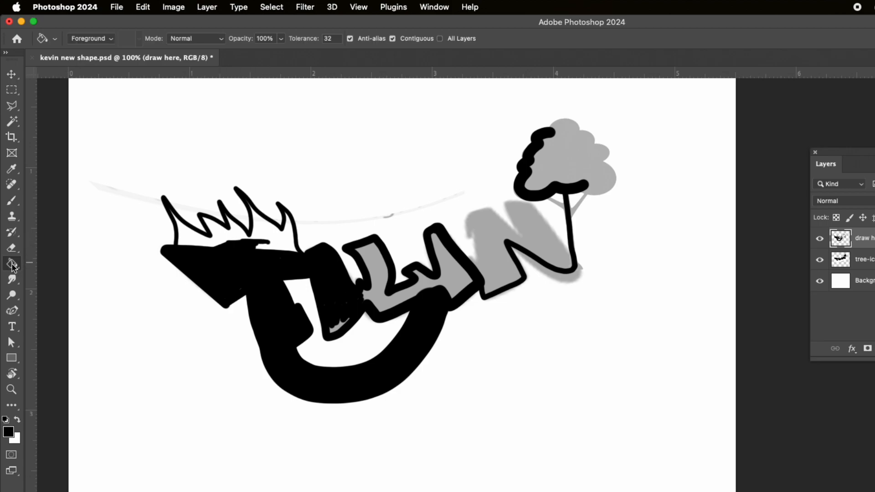
left_click(203, 242)
left_click(279, 239)
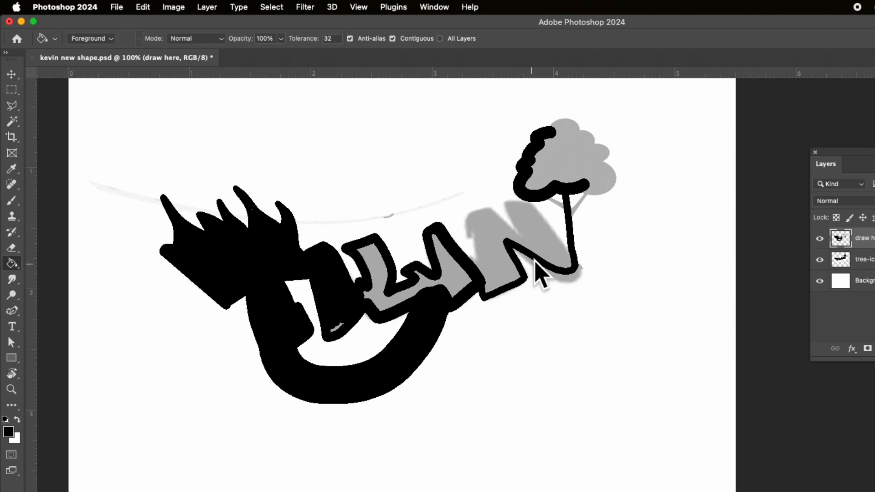
key("super+z")
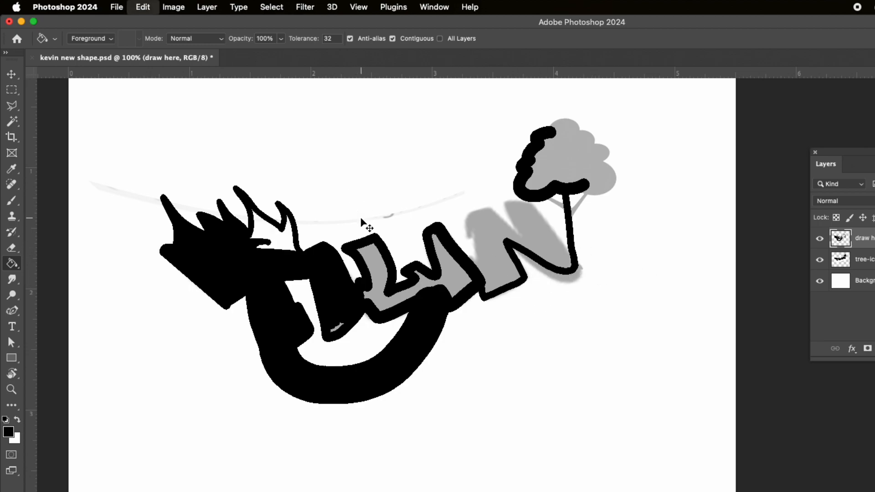